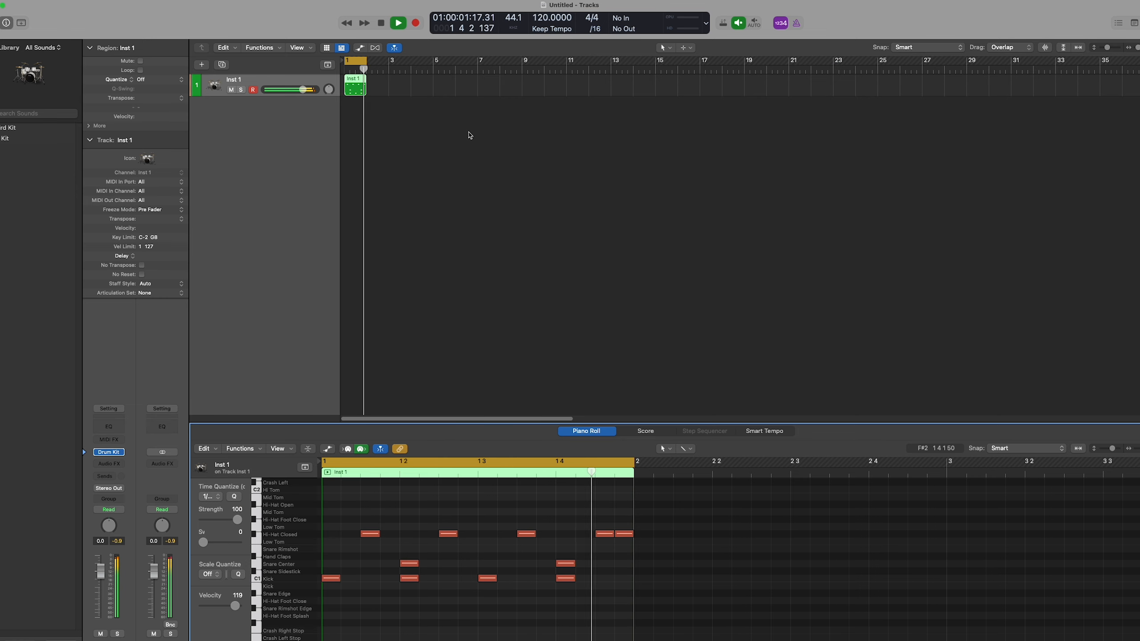
key("t")
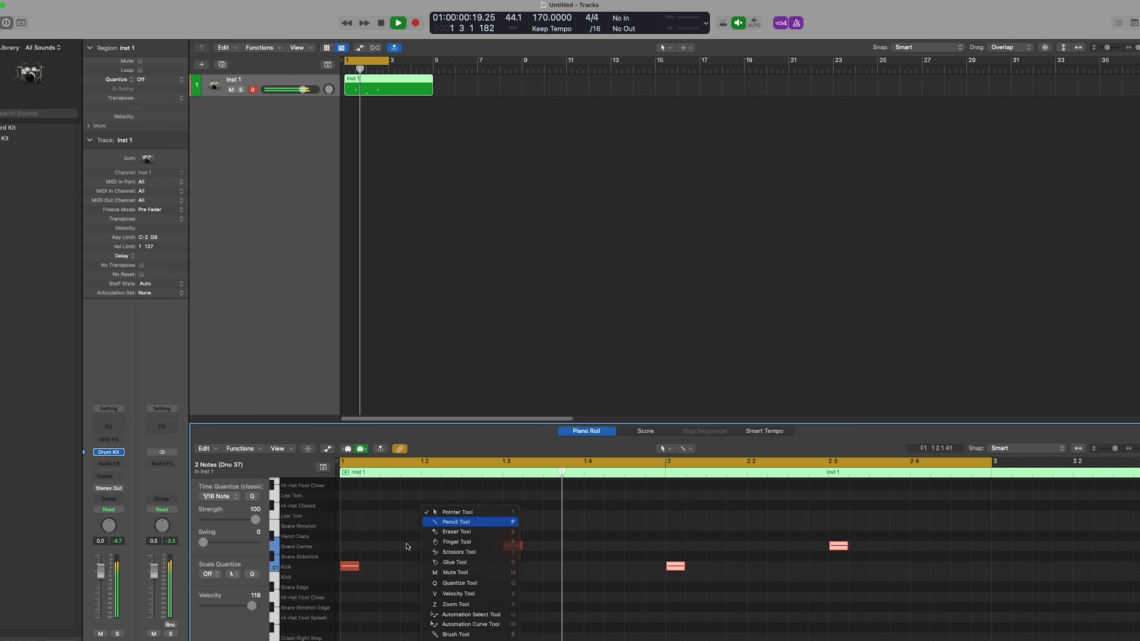
key("Escape")
scroll(407, 543, "up", 2)
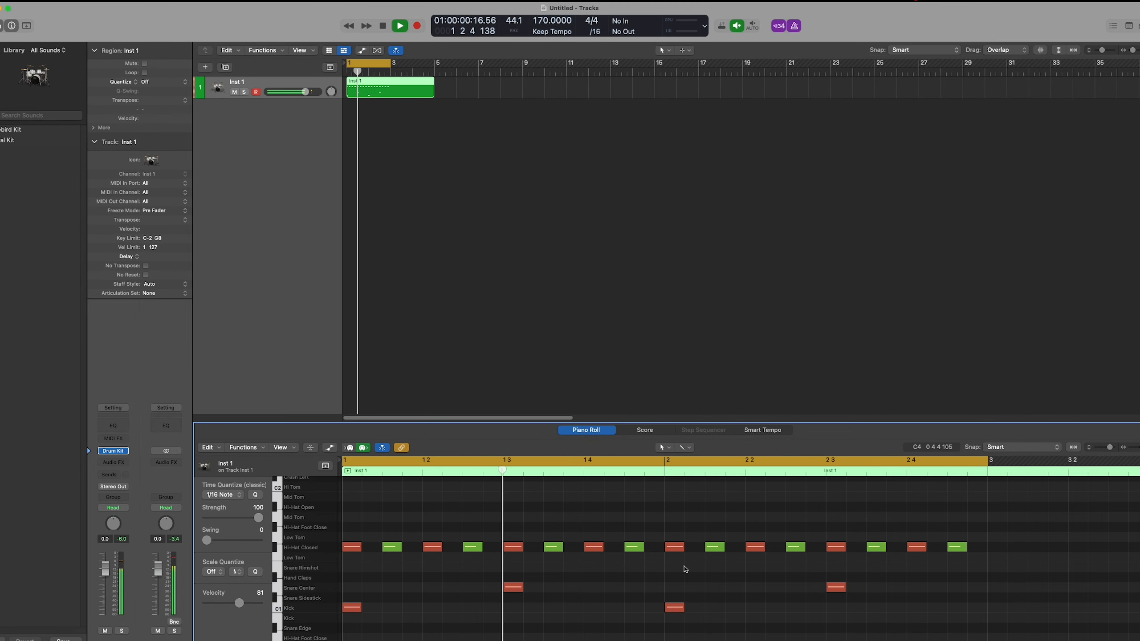
key("t")
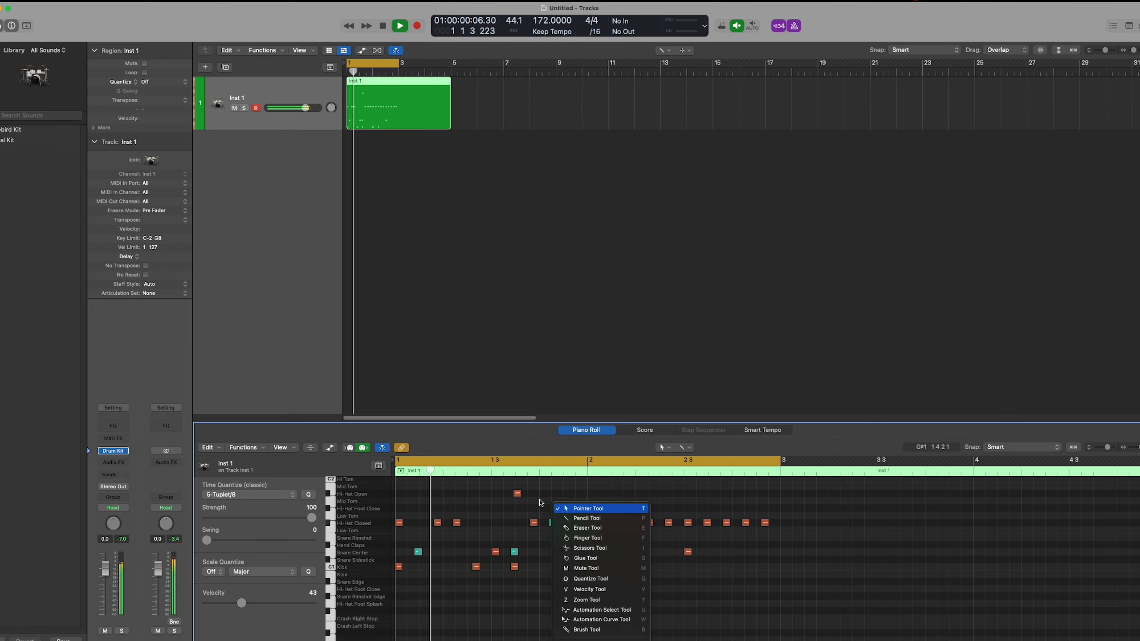
left_click_drag(539, 499, 578, 547)
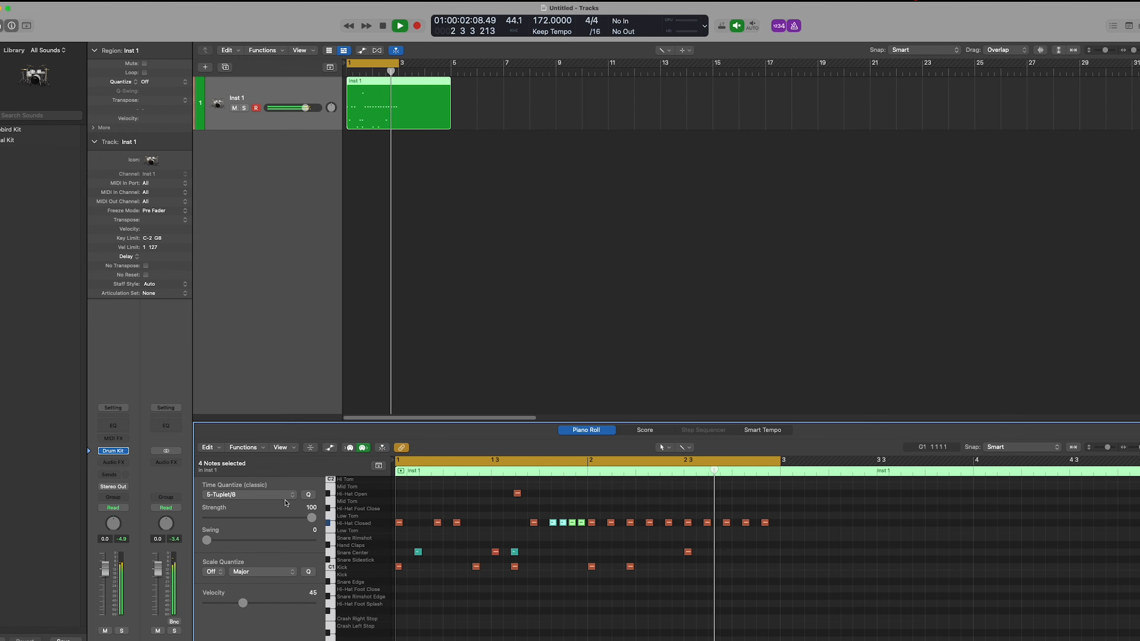
left_click(242, 496)
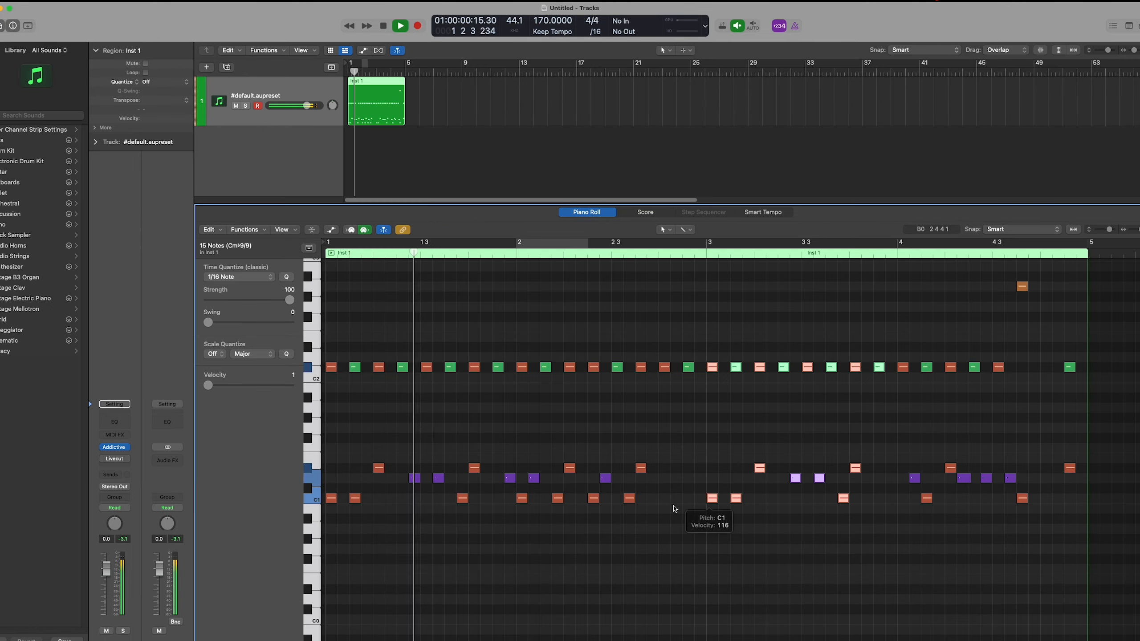
left_click(658, 512)
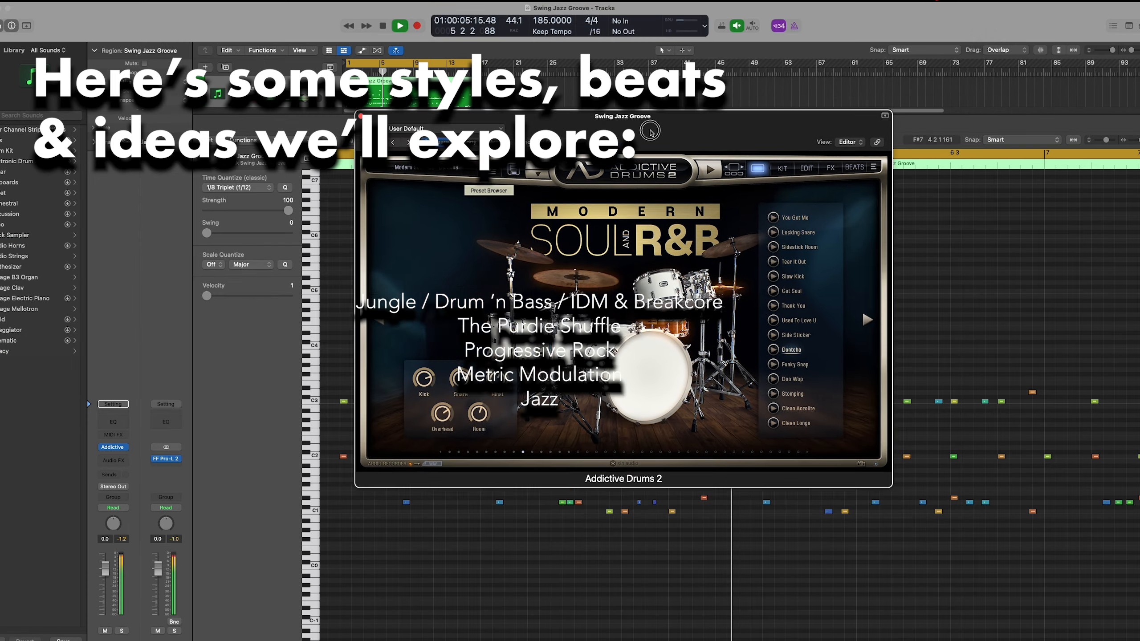
left_click_drag(651, 131, 280, 24)
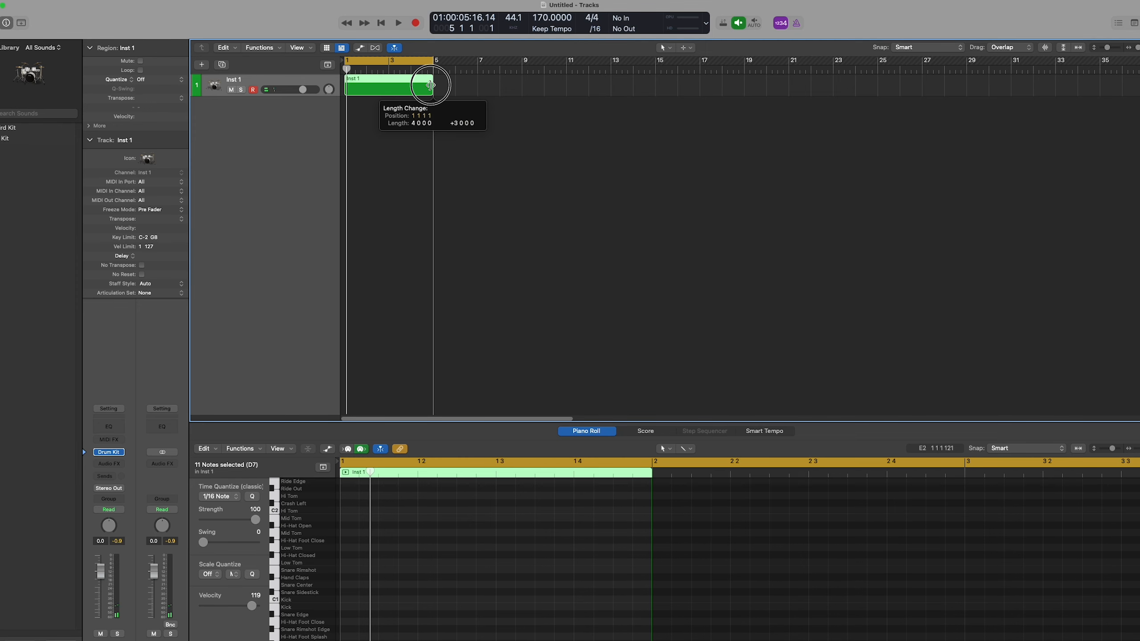
- Lengthen the drum region to four bars and activate the Pencil tool in the Piano Roll
left_click_drag(427, 85, 433, 86)
key("t")
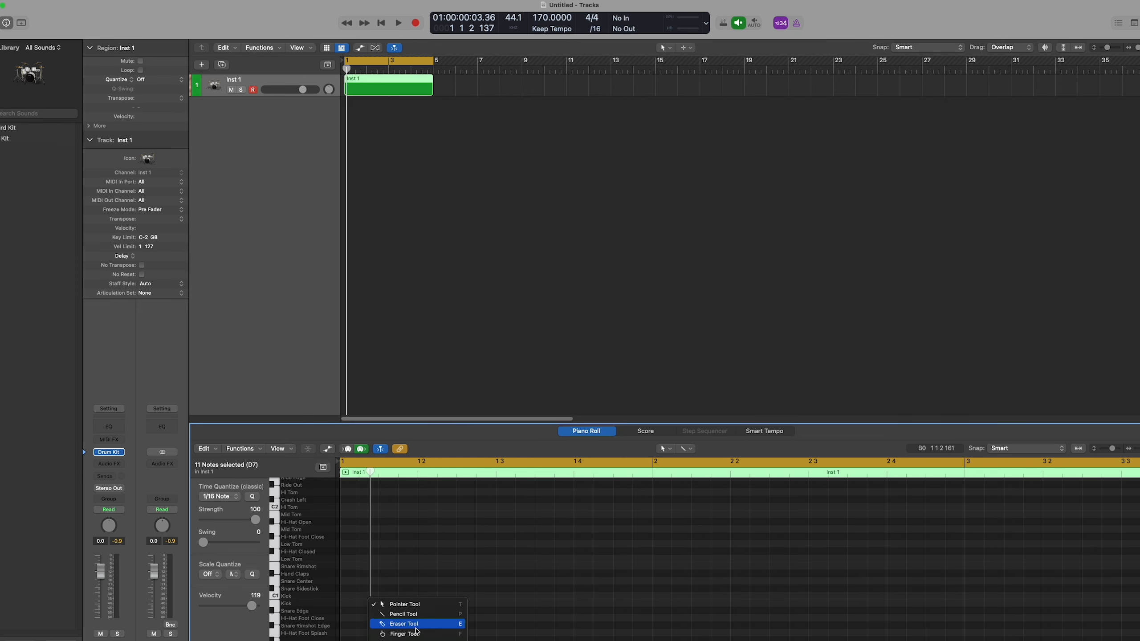
key("p")
scroll(370, 585, "down", 1)
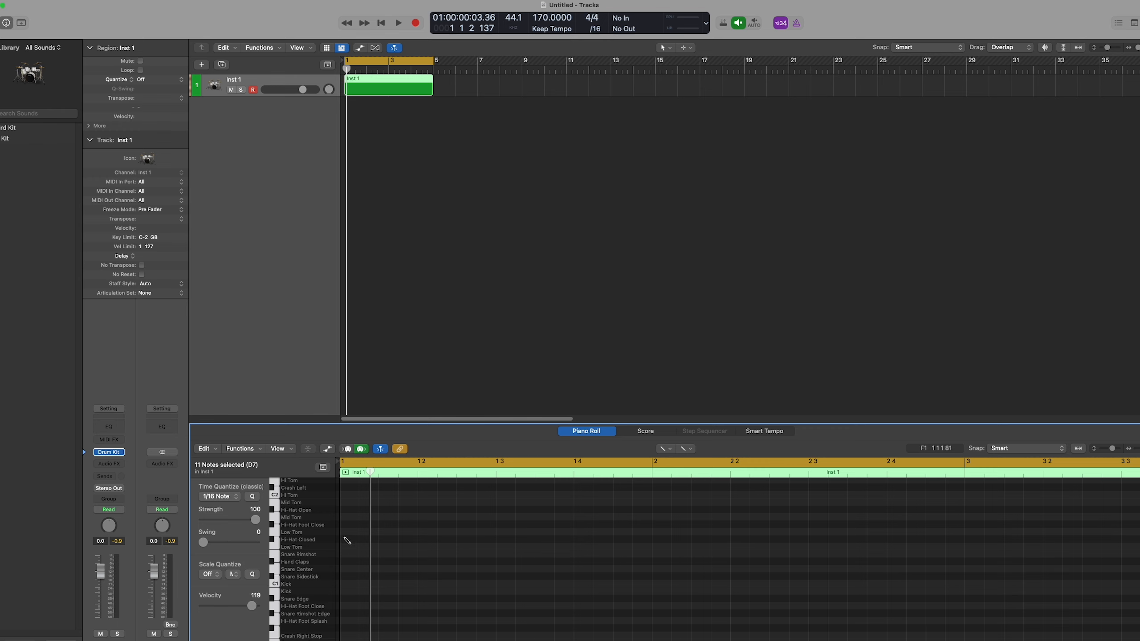
- Copy the bar 1 kick and snare notes to the same beats in bar 2
scroll(346, 538, "down", 2)
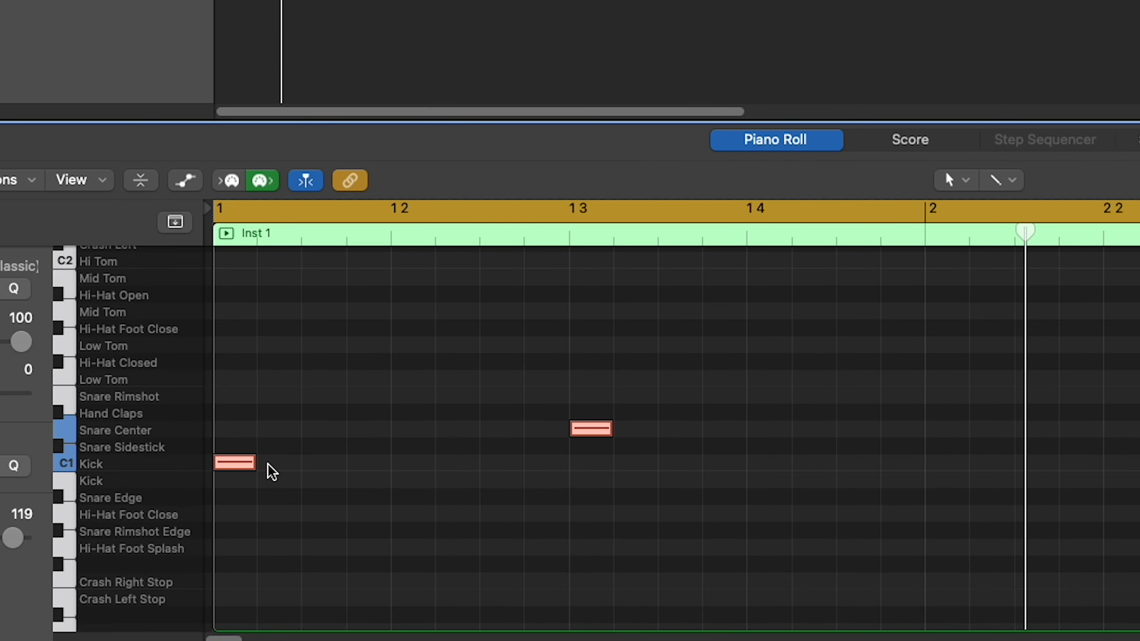
left_click_drag(235, 463, 954, 463)
left_click_drag(747, 465, 595, 458)
- Draw closed hi-hat notes at 1 1 1 and 1 1 3, lowering the second one's velocity to 76
key("t")
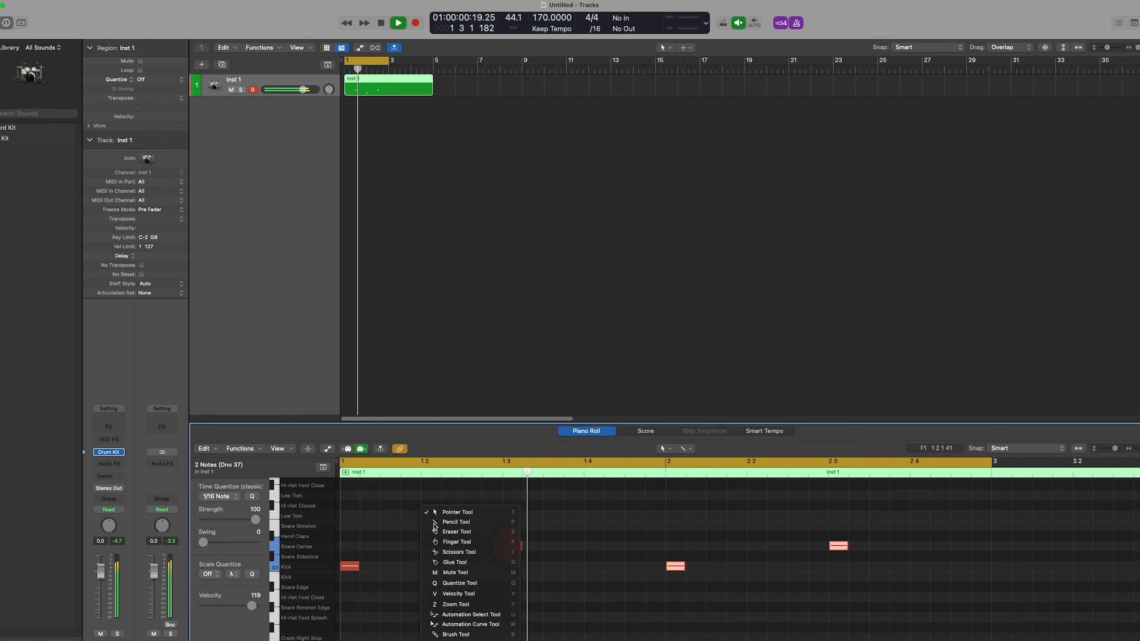
left_click(456, 522)
scroll(406, 548, "up", 1)
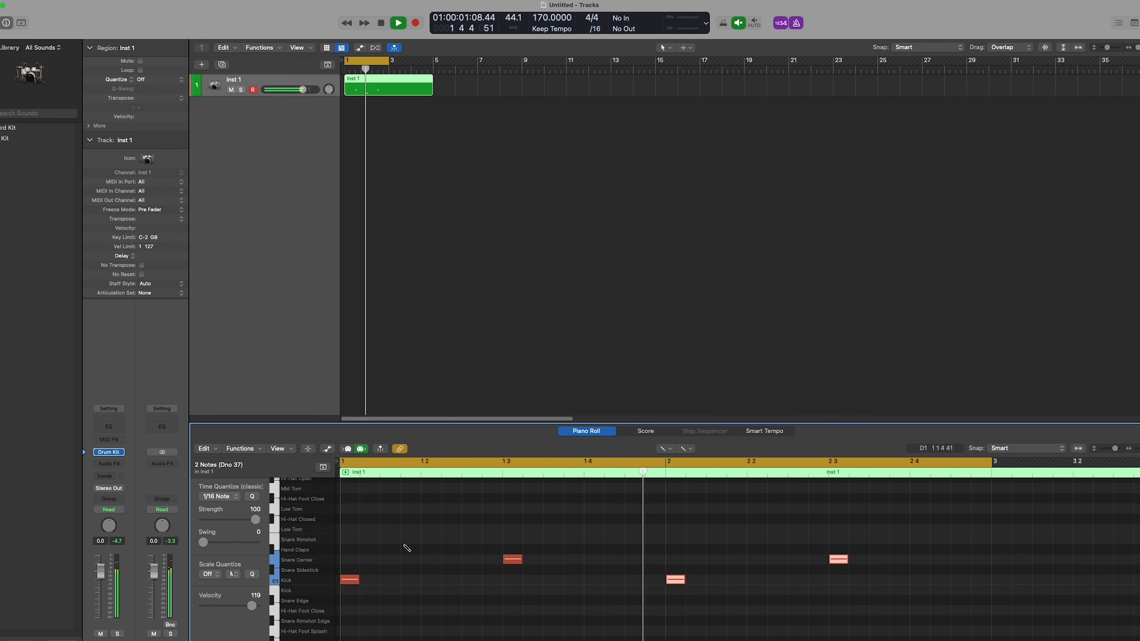
left_click(350, 539)
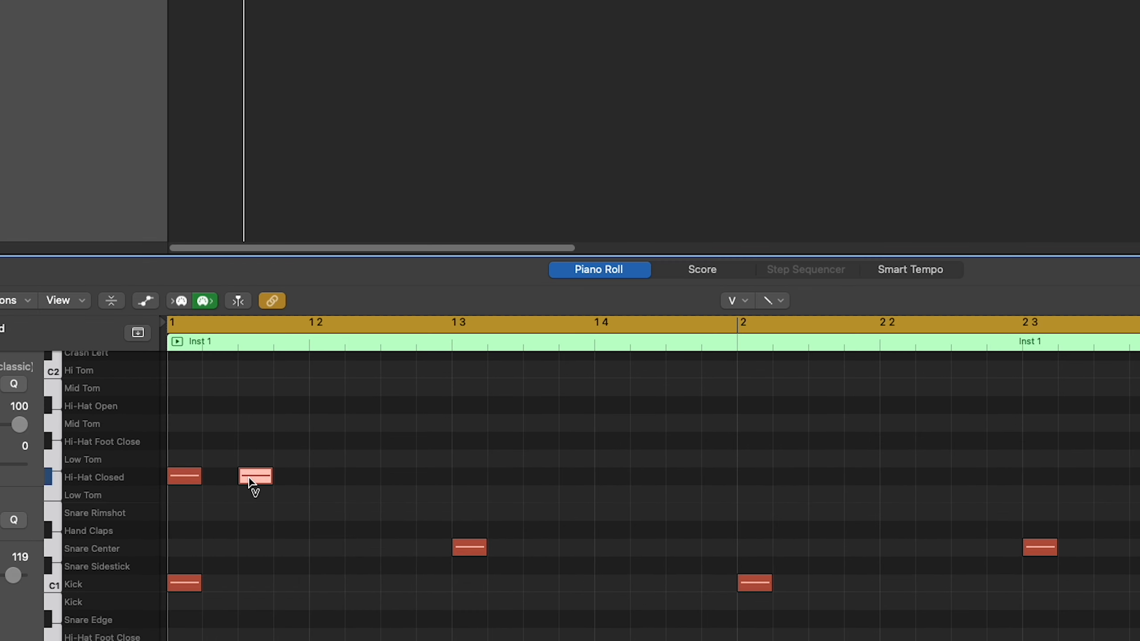
left_click(305, 494)
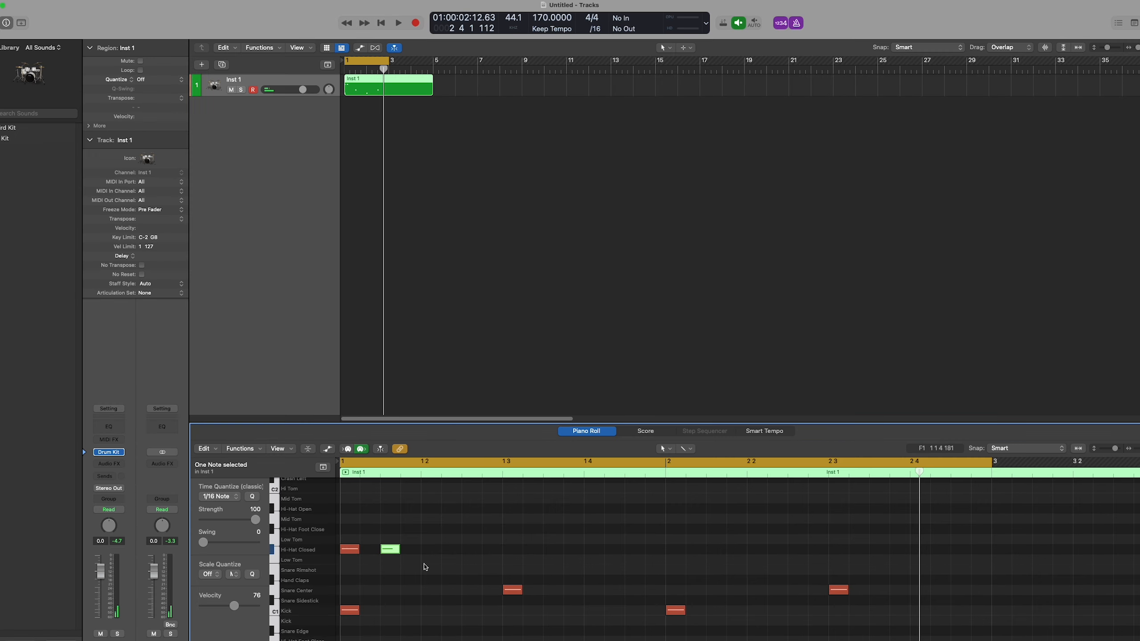
- Copy the closed hi-hat pair to beat 2 of bar 1 and readjust the off-beat hi-hat's velocity
left_click_drag(352, 552, 437, 548)
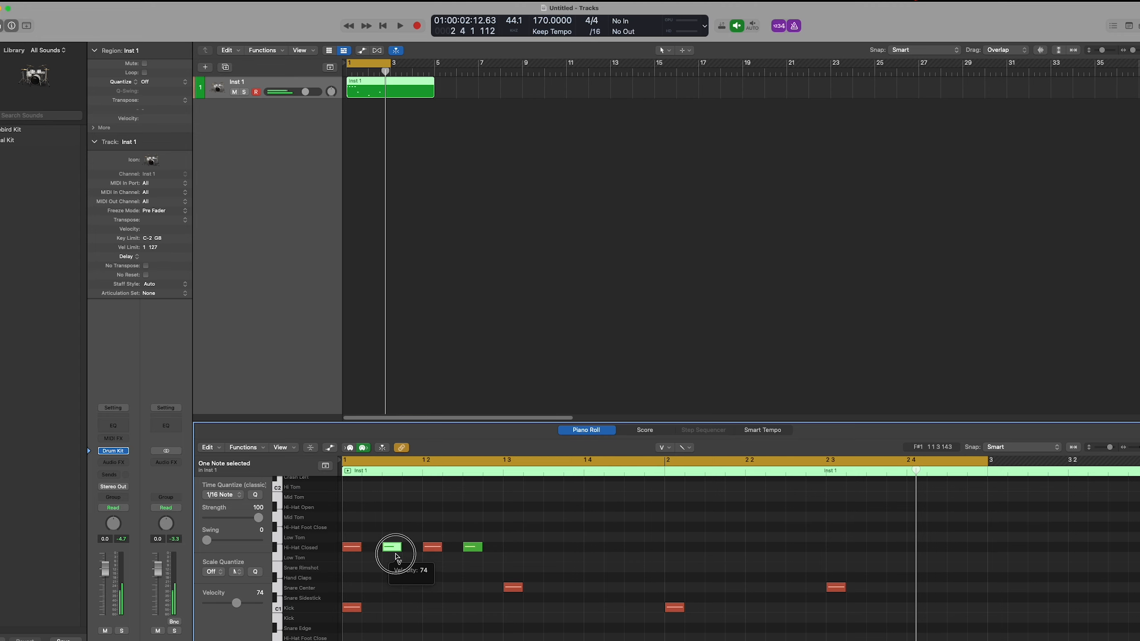
left_click(472, 547)
key("t")
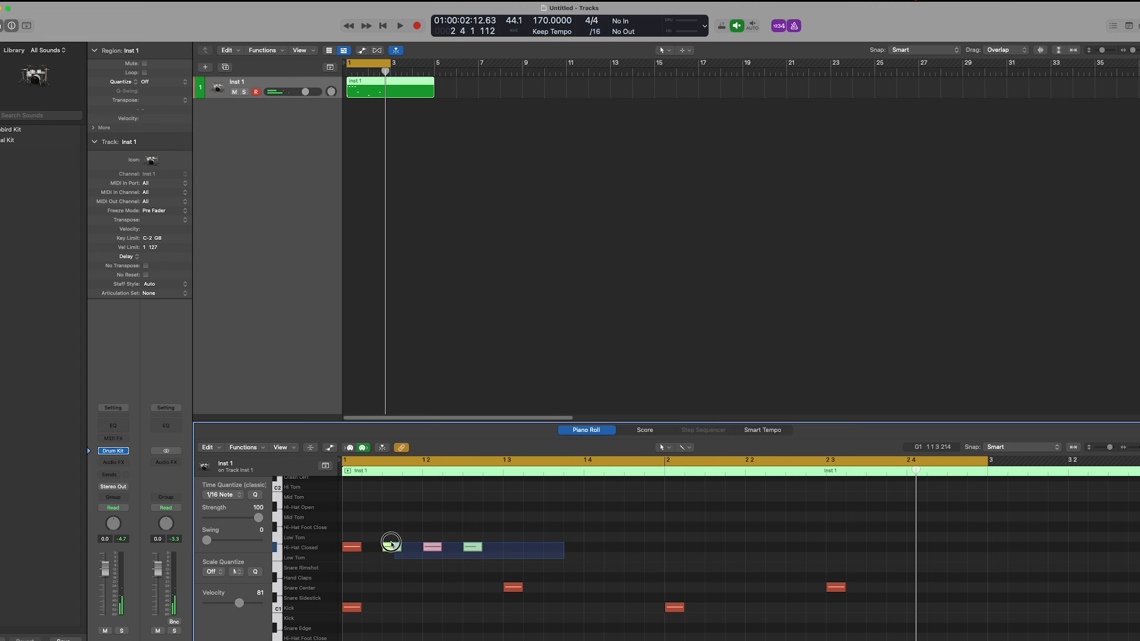
- Duplicate the closed hi-hat notes until eighth notes fill both bars, and start playback of the pattern
left_click_drag(358, 545, 353, 545)
left_click_drag(352, 548, 515, 548, "alt")
left_click_drag(760, 568, 681, 553)
key("space")
left_click(682, 563)
- Draw a ghost snare note at 2 4 3 and lower its velocity to 1
key("t")
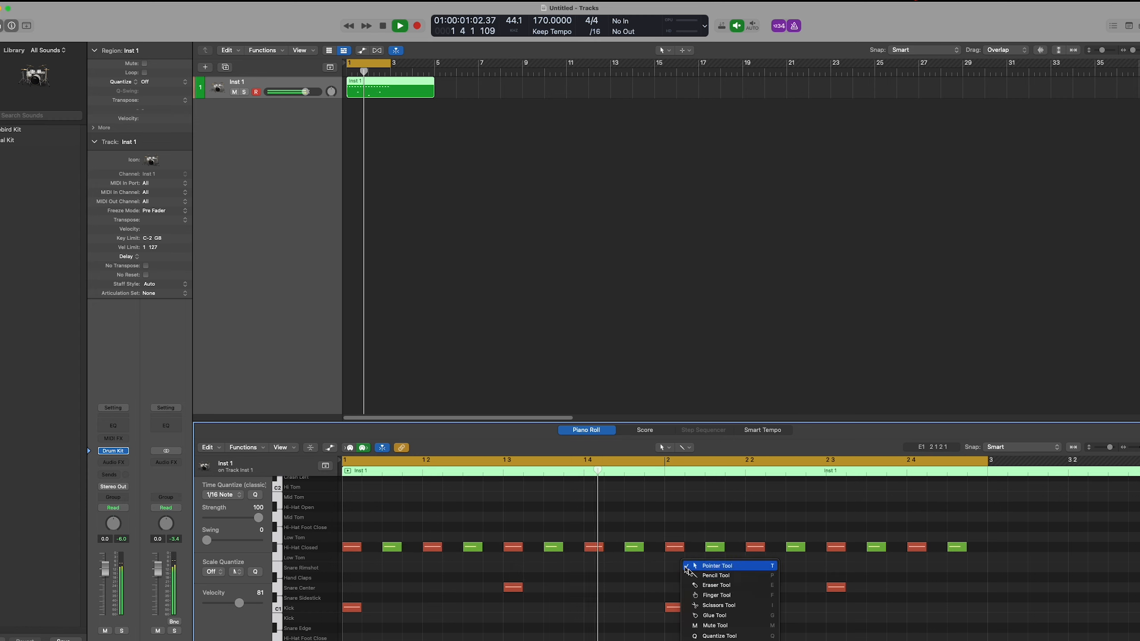
left_click(703, 578)
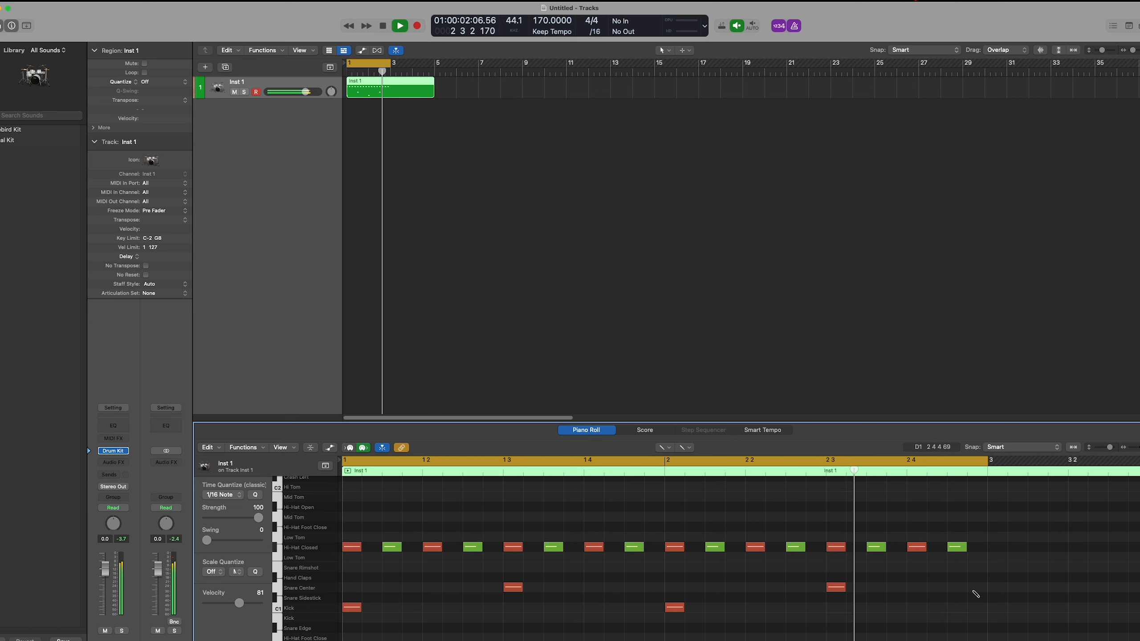
key("t")
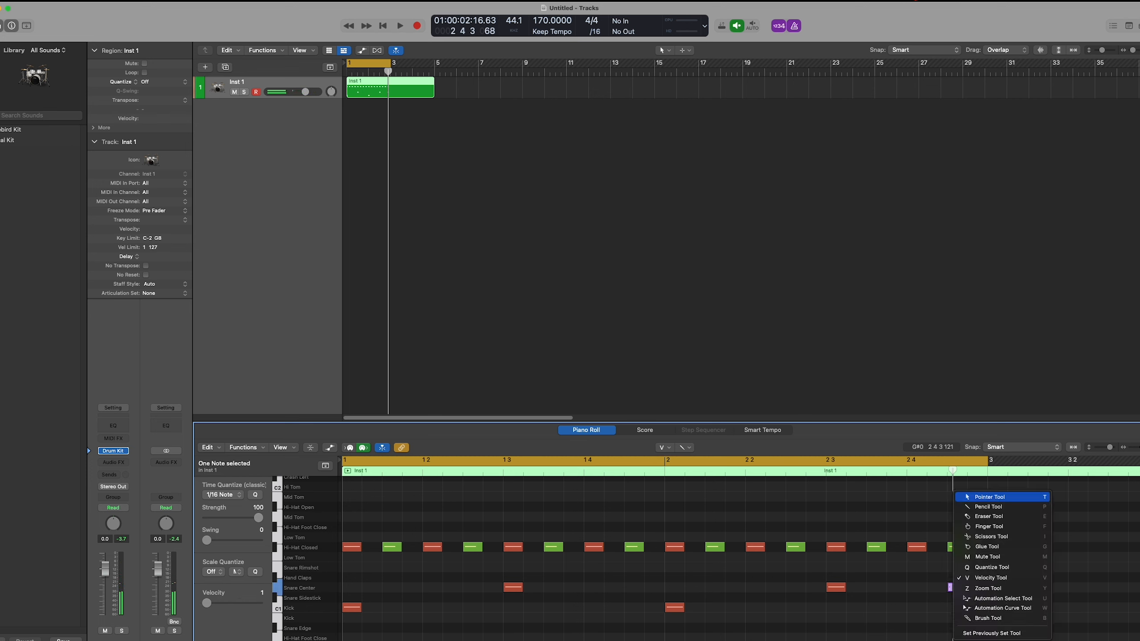
left_click(974, 497)
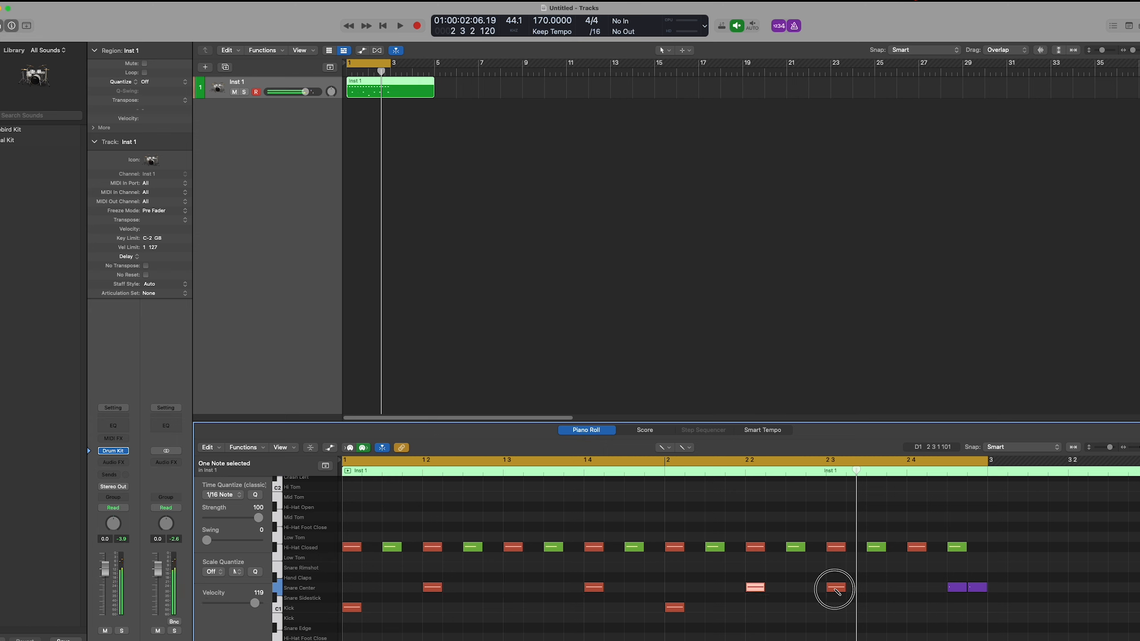
- Add syncopated kick notes at 2 3 3 and 1 3 3 during playback
key("space")
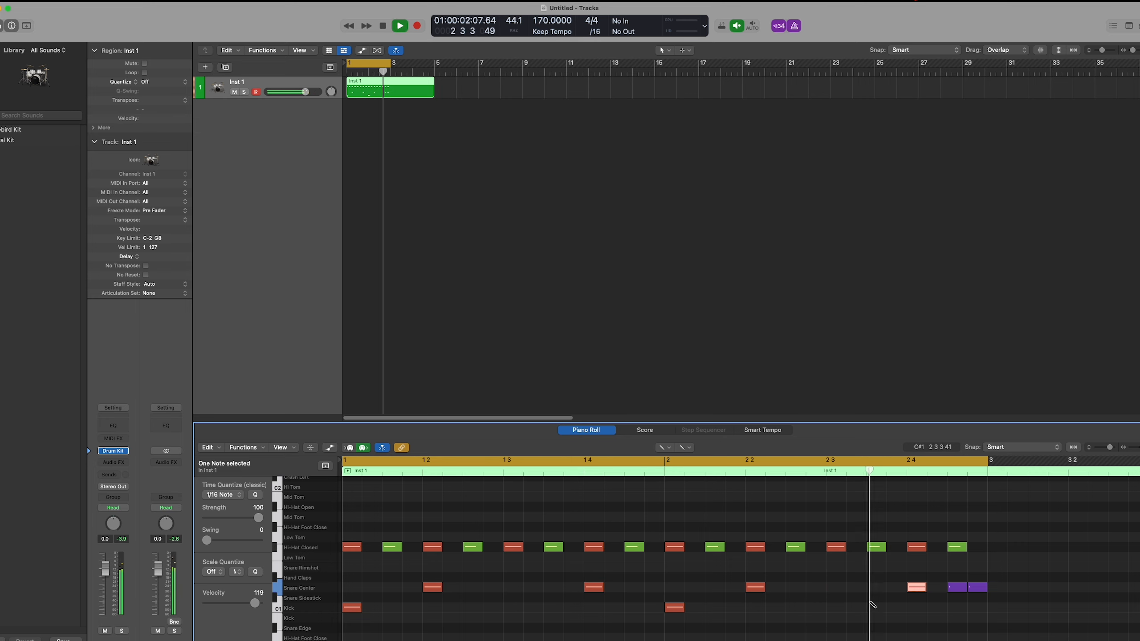
left_click(876, 607)
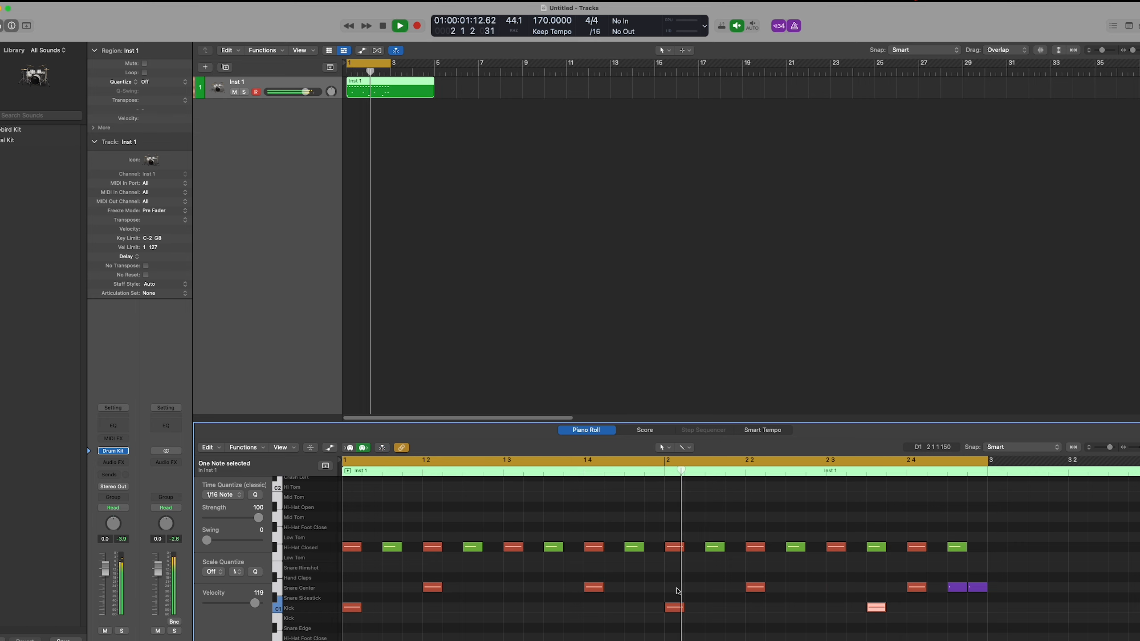
key("t")
key("p")
left_click(554, 607)
key("t")
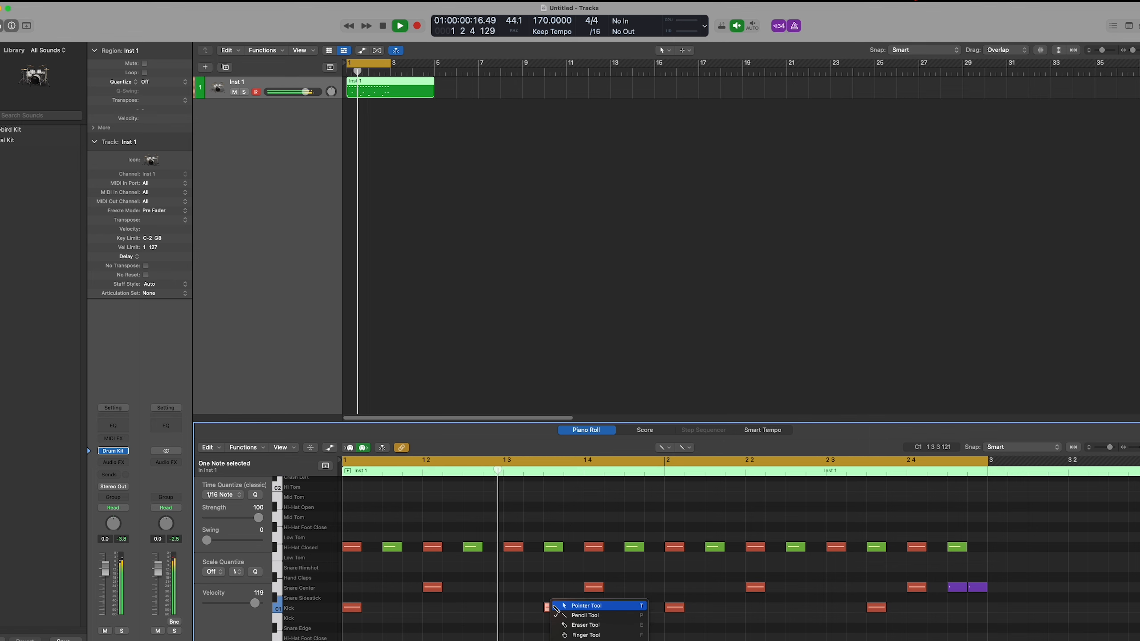
key("t")
- Draw ghost snare notes with velocity 1 at 1 2 4 and 1 3 4
key("t")
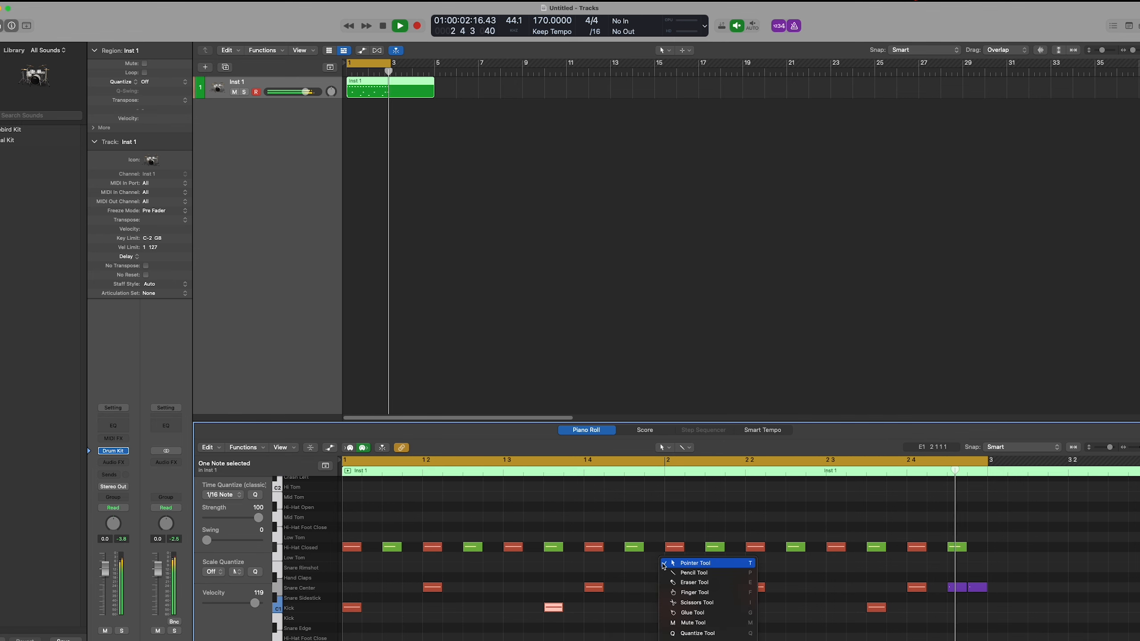
key("p")
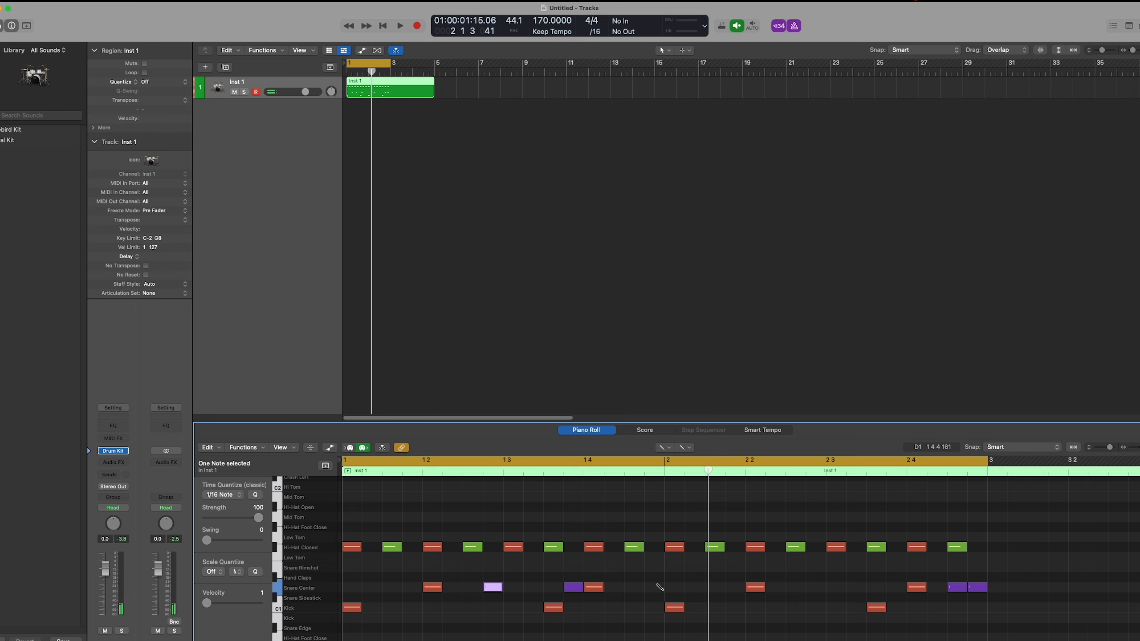
- Join the two selected drum regions on the Inst 1 track into one four-bar region
right_click(372, 89)
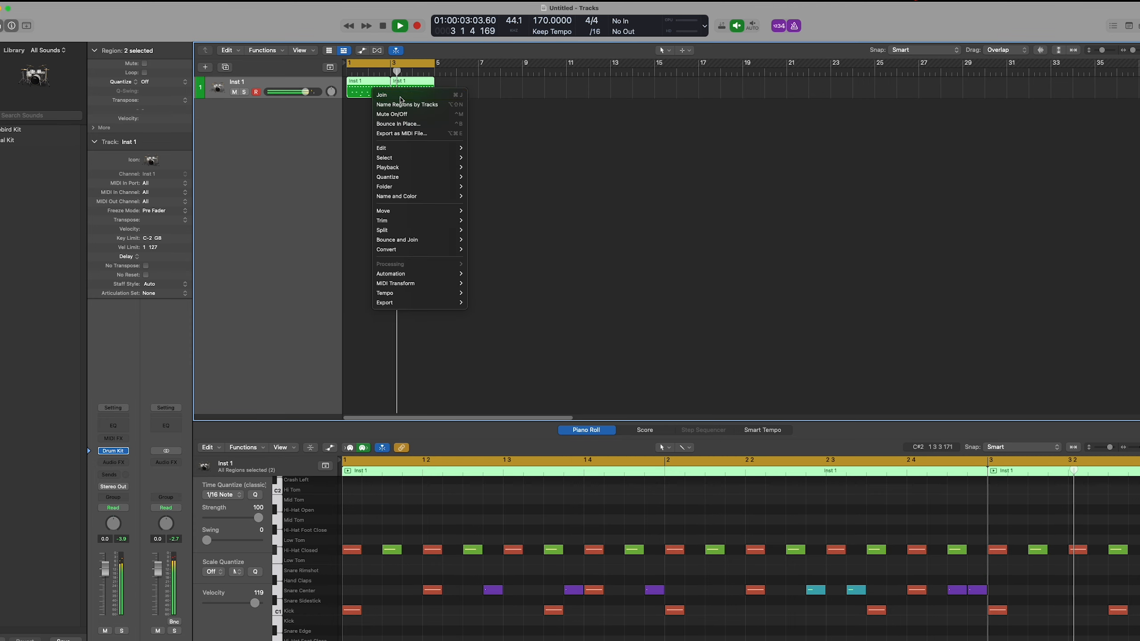
left_click(467, 630)
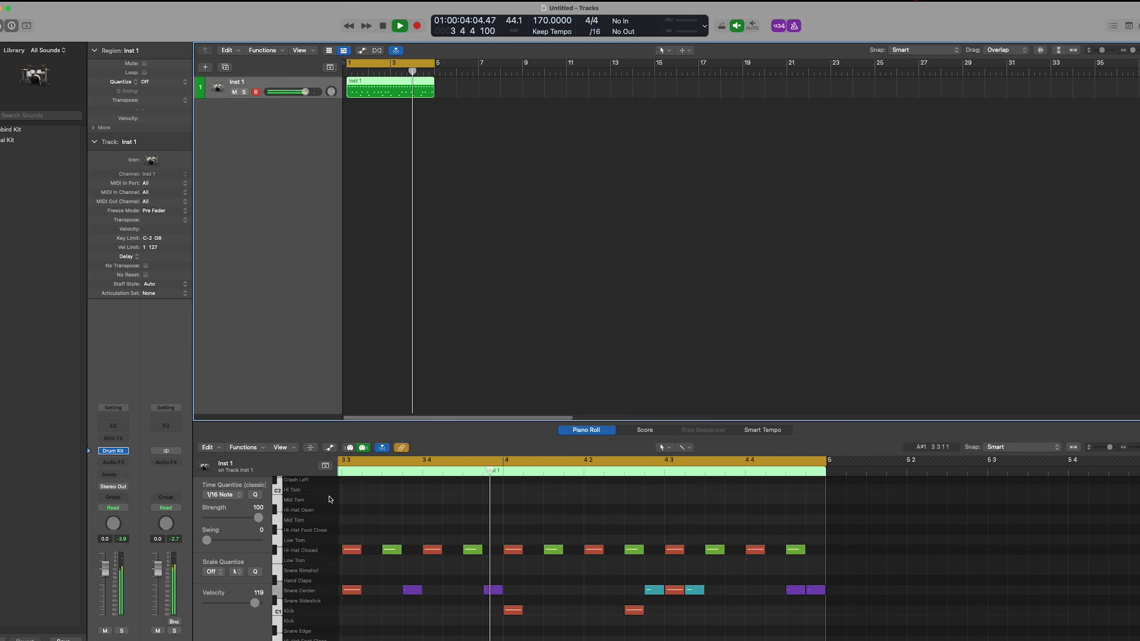
left_click(260, 451)
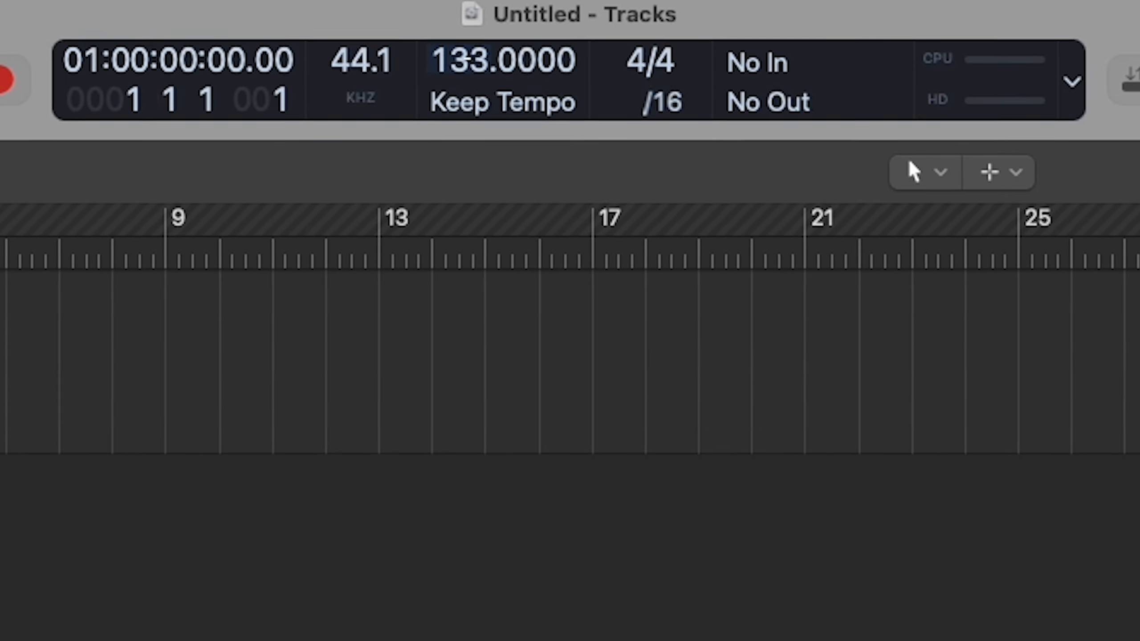
- Set the project tempo to 130 BPM
left_click_drag(467, 58, 465, 68)
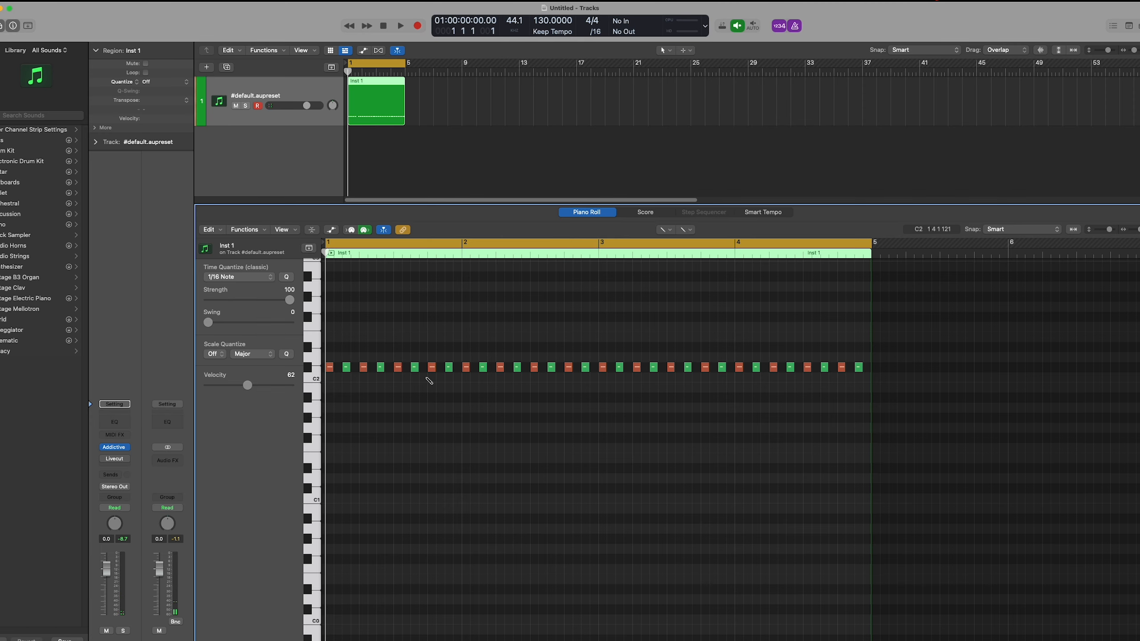
- Draw kick notes on C1 at 1 1 1 and 1 1 3, and an accented snare on D#1 at 1 2 1
left_click(332, 500)
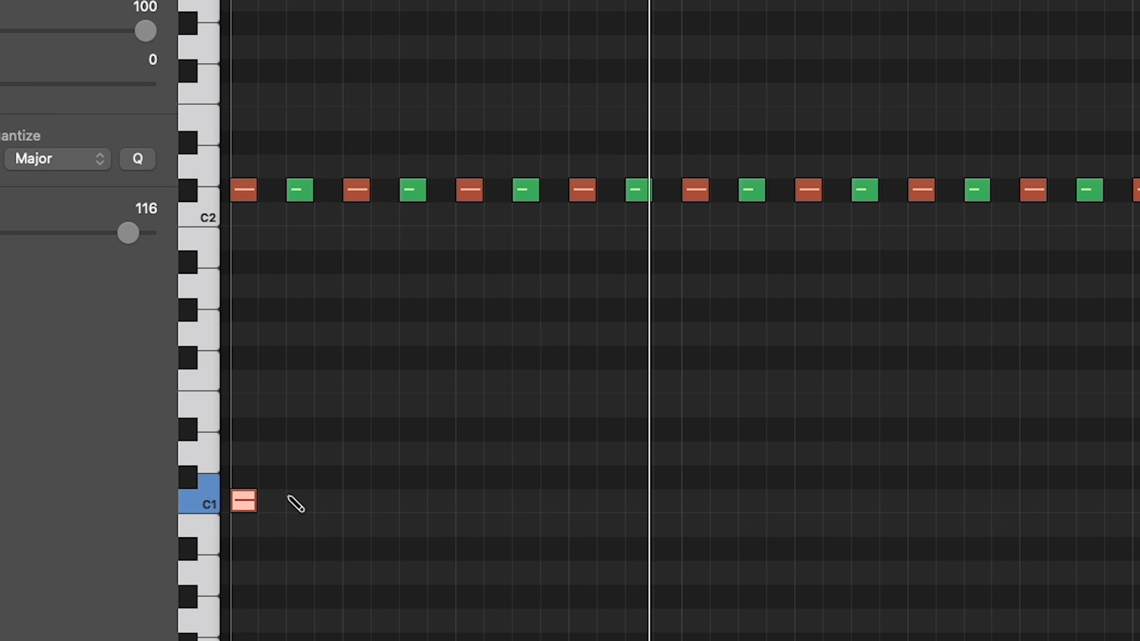
left_click(328, 429)
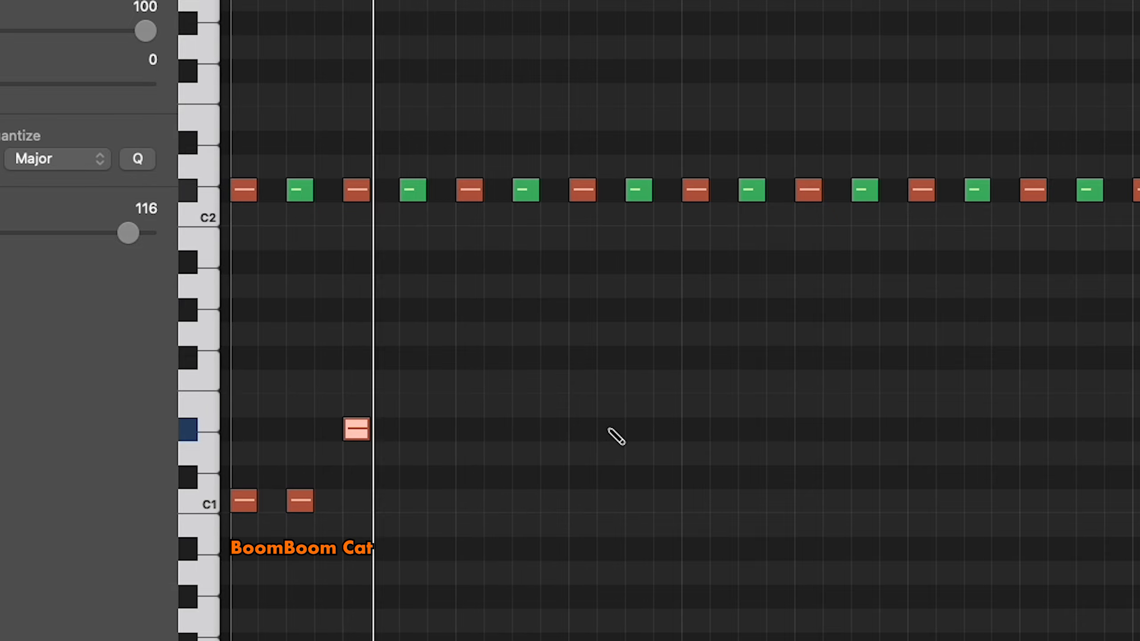
- Draw ghost snare notes on D1 at 1 2 4 and 1 3 2 with velocity 1
left_click(431, 447)
key("t")
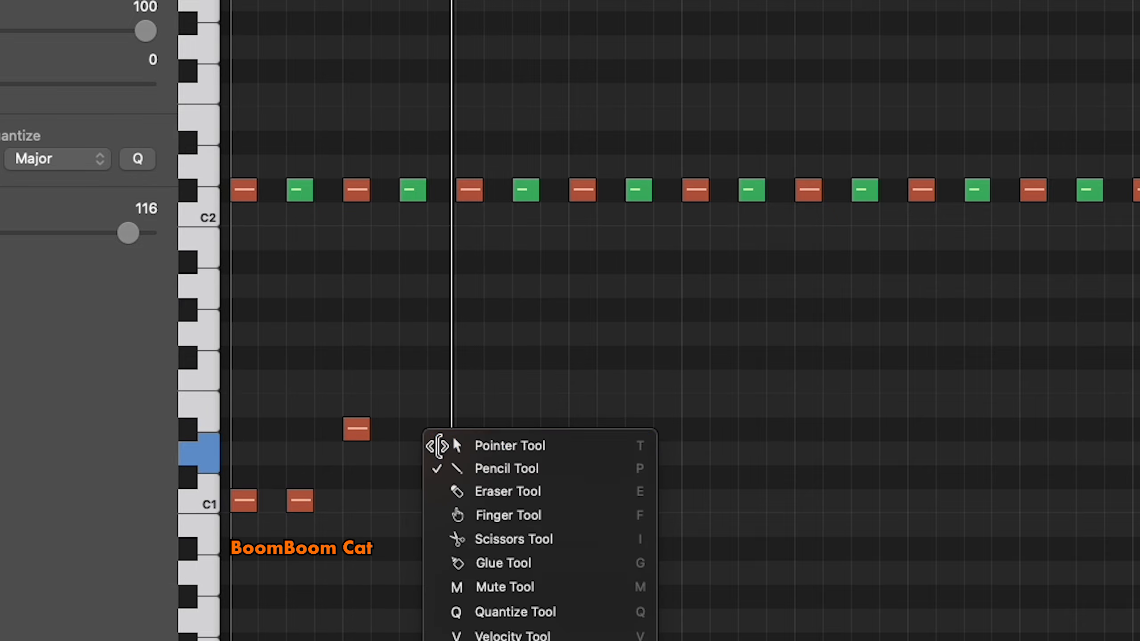
key("v")
left_click_drag(432, 448, 429, 640)
key("t")
key("p")
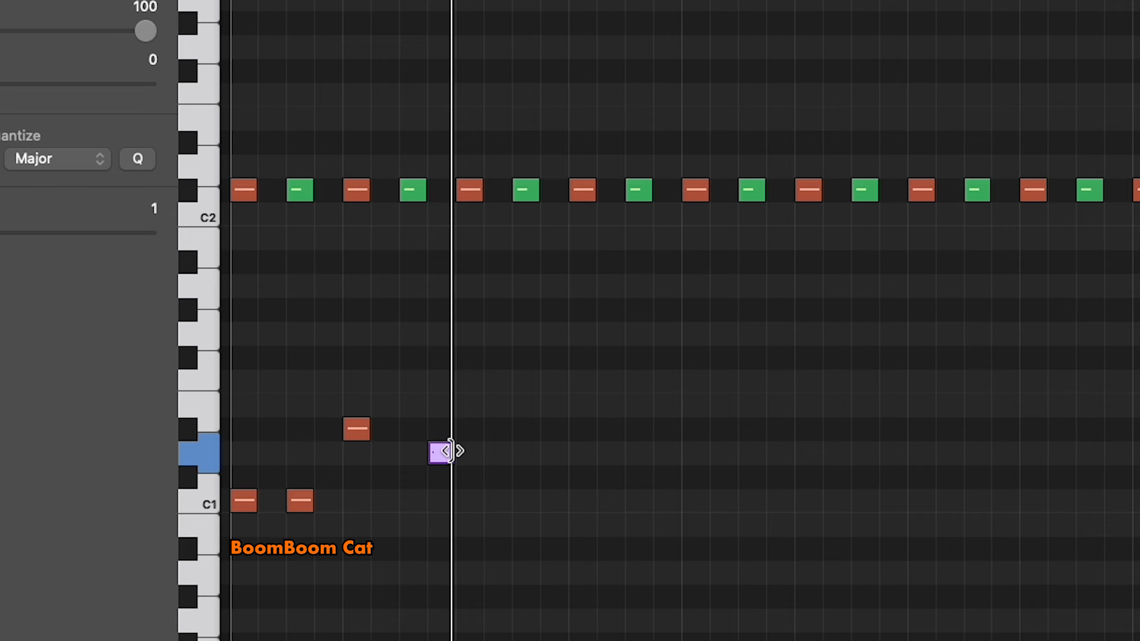
left_click(486, 453)
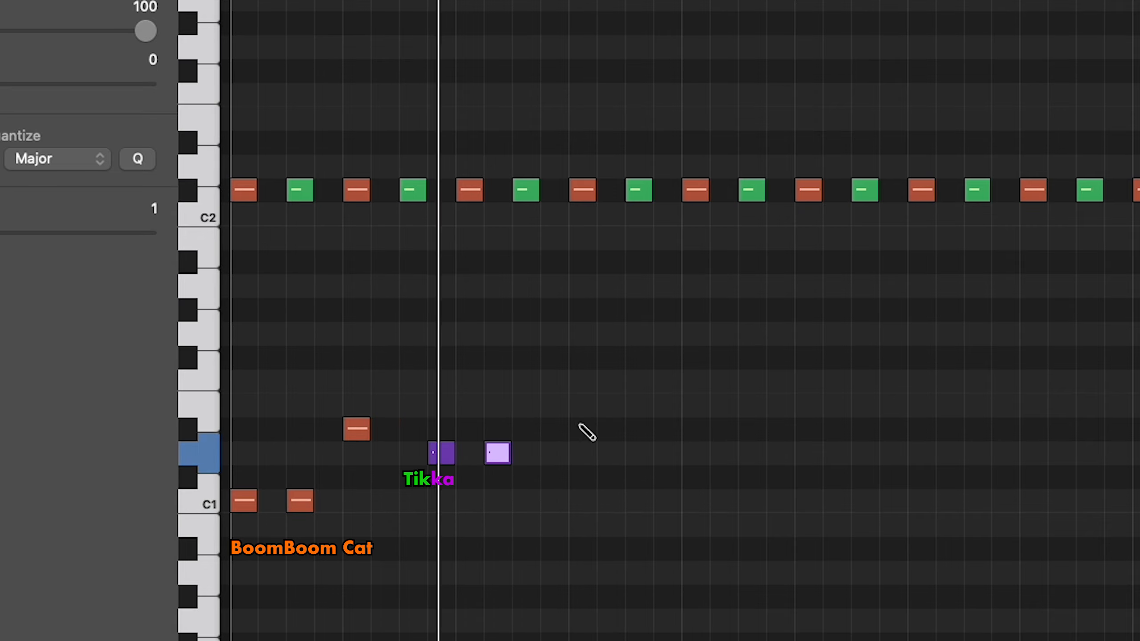
key("t")
left_click(615, 450)
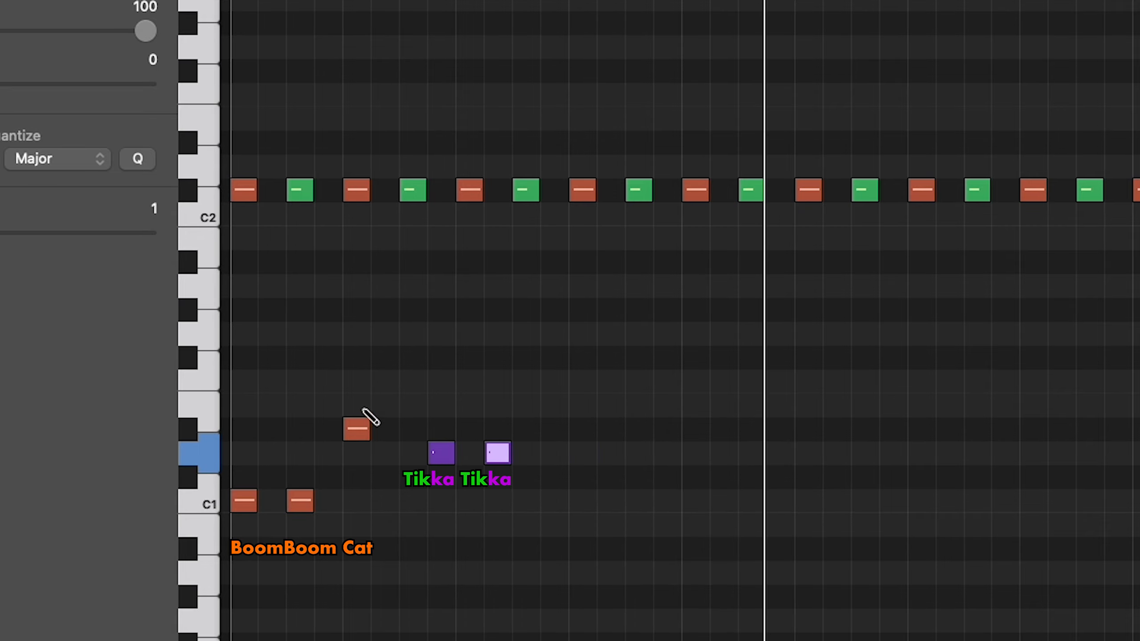
- Add an accented snare on D#1 at 1 4 1 and kicks on C1 at 1 3 3 and 1 3 4
left_click(359, 427)
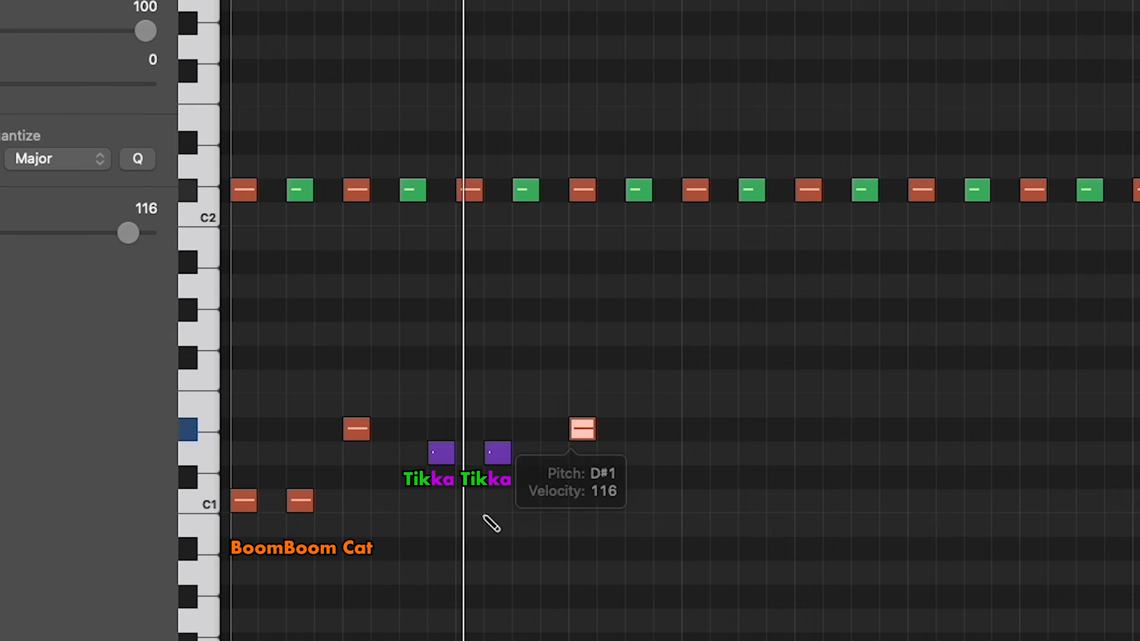
left_click(300, 500)
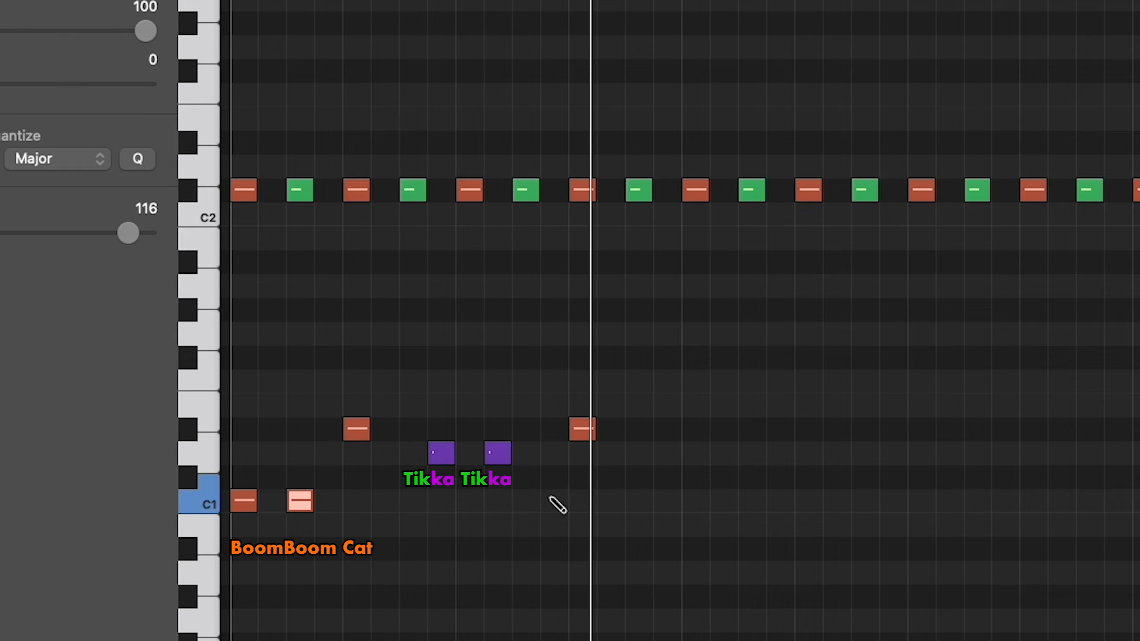
left_click(555, 501)
left_click(526, 500)
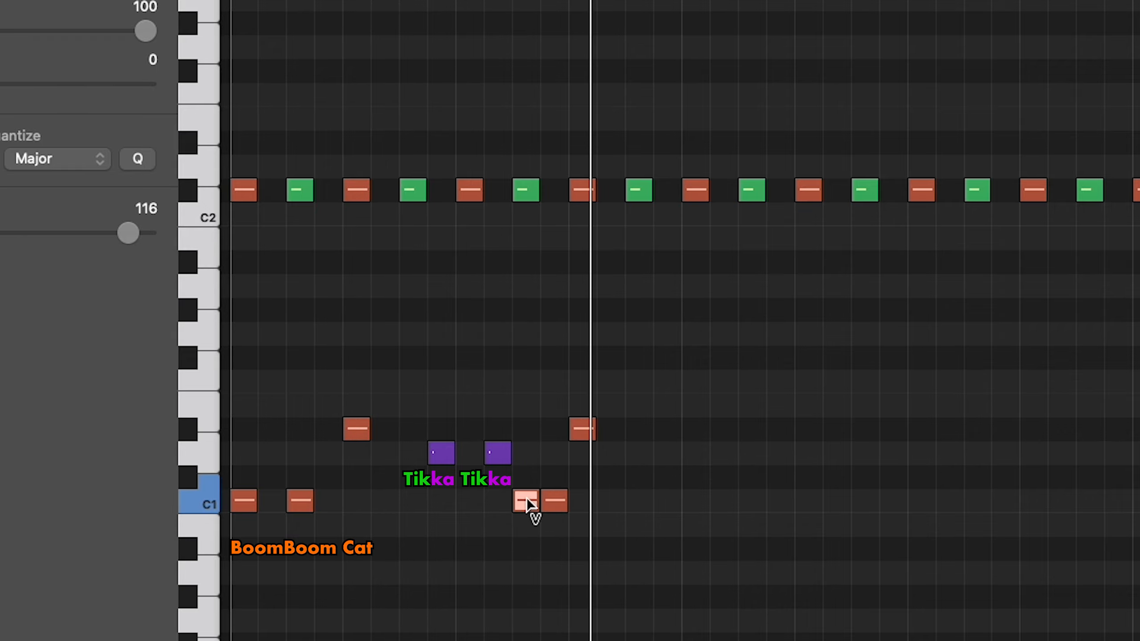
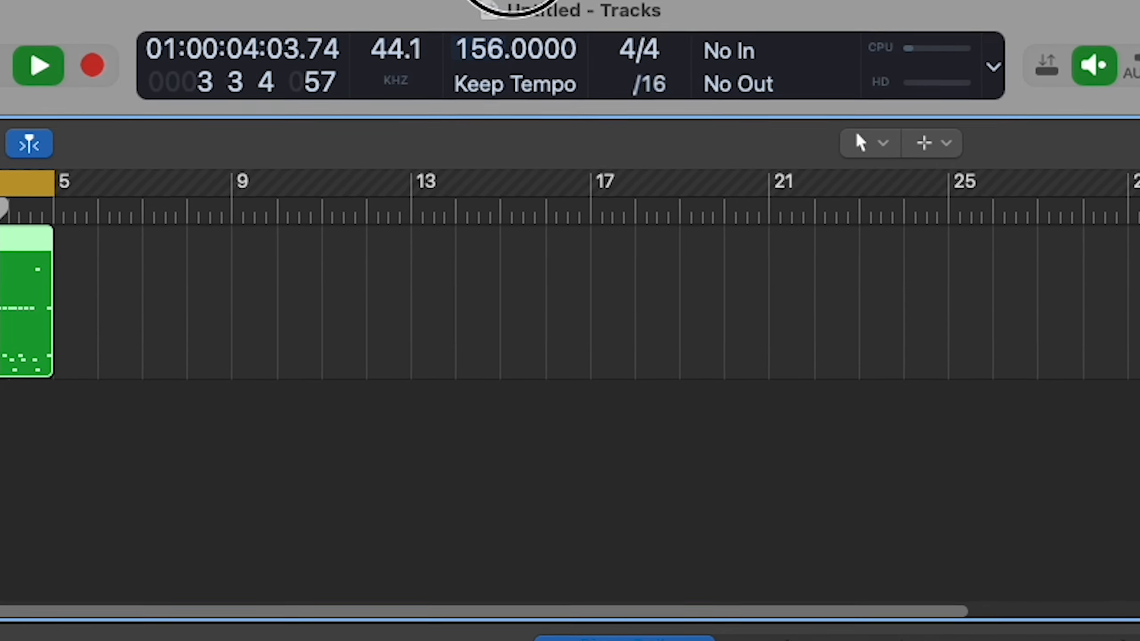
- Raise the project tempo to 170 BPM
left_click_drag(539, 1, 583, 3)
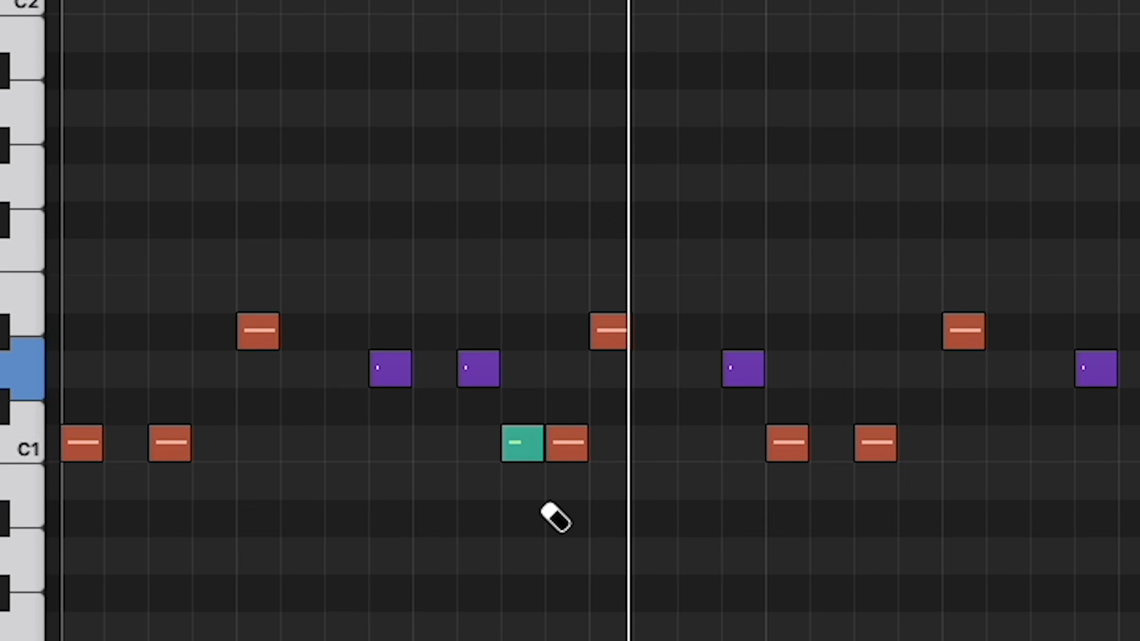
- Erase the soft kicks at 1 3 3, 2 3 3 and 4 1 3, and move the kick after each one a sixteenth earlier
key("t")
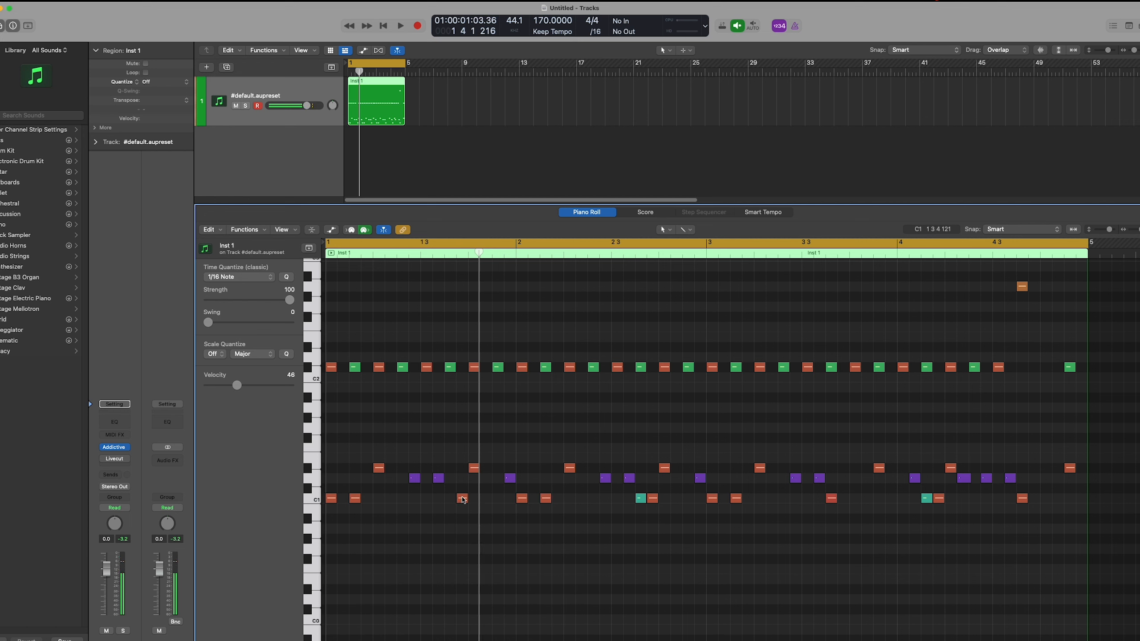
left_click_drag(464, 500, 453, 502)
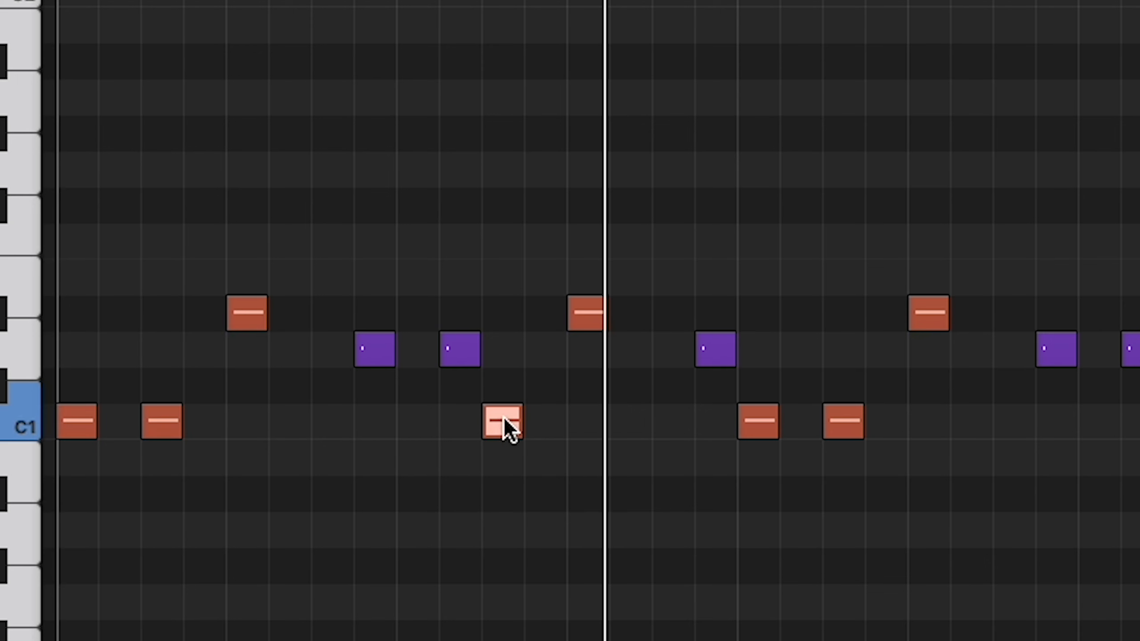
left_click_drag(452, 501, 436, 501)
left_click_drag(454, 438, 503, 423)
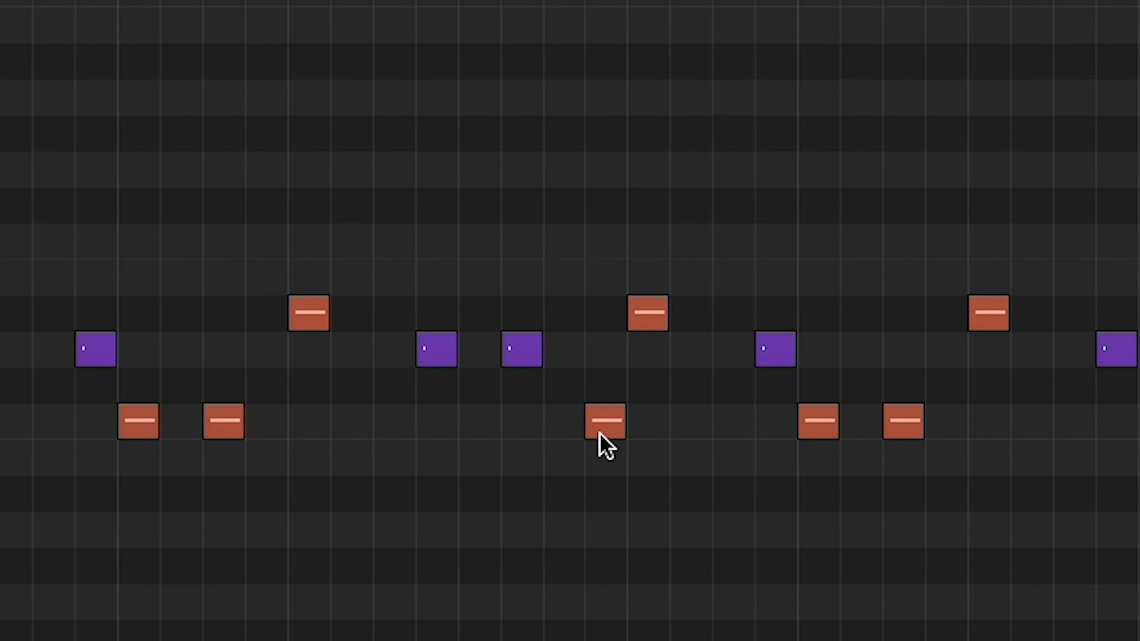
left_click_drag(599, 431, 564, 433)
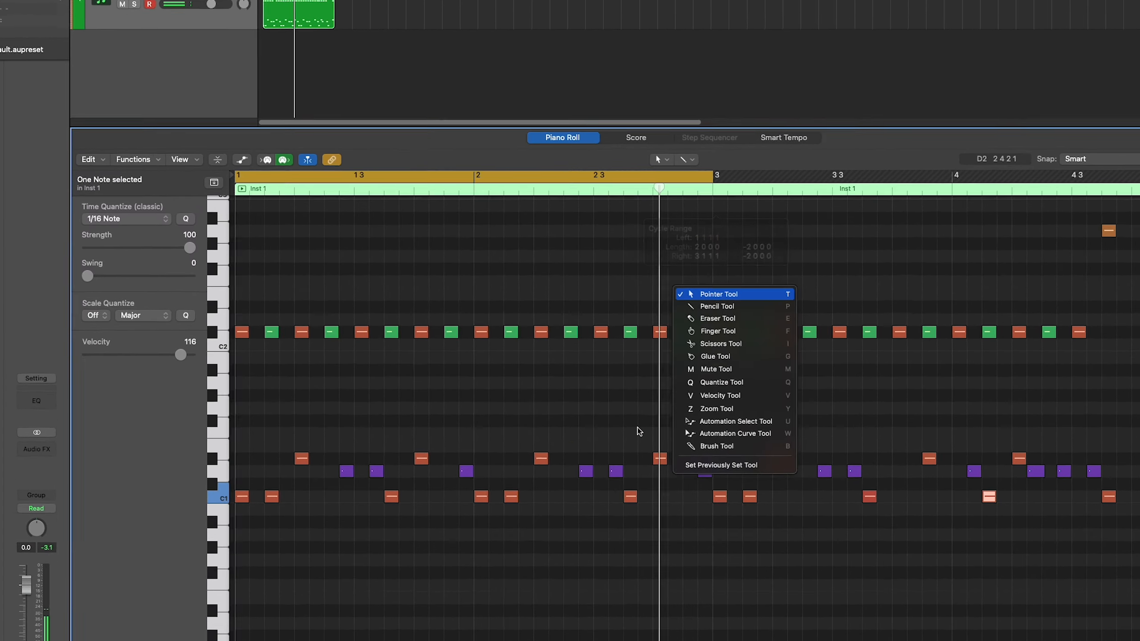
key("t")
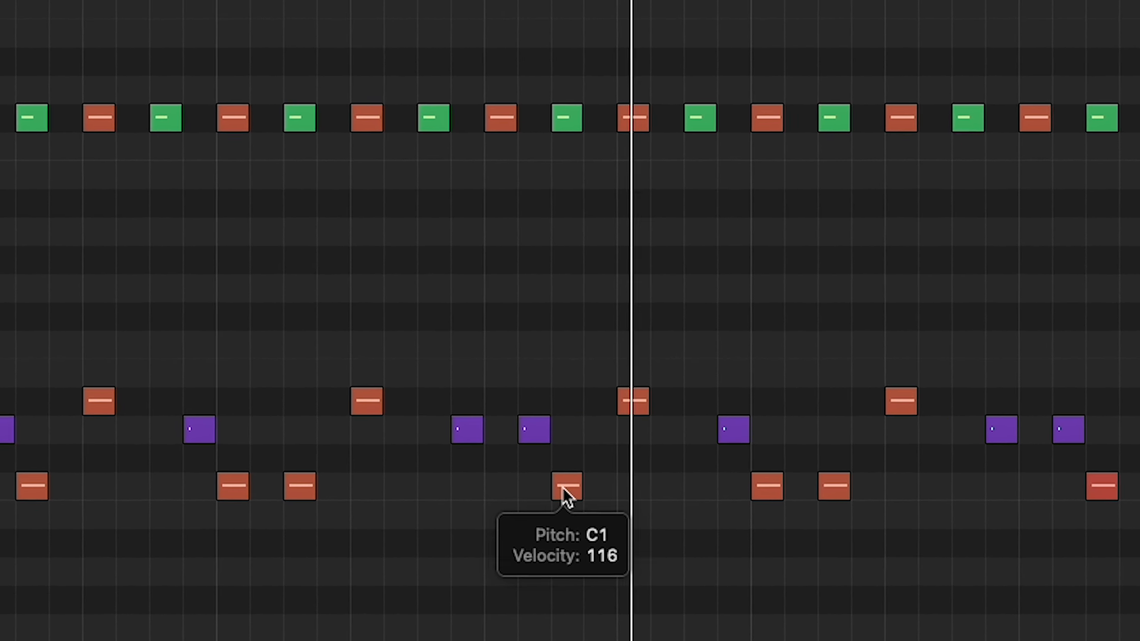
- Move the kicks at 1 3 3 and 2 3 3 to 1 3 4 and 2 3 4, and play back the first two bars
mouse_move(563, 488)
left_mouse_down()
mouse_move(595, 487)
mouse_move(516, 480)
mouse_move(566, 479)
left_mouse_up()
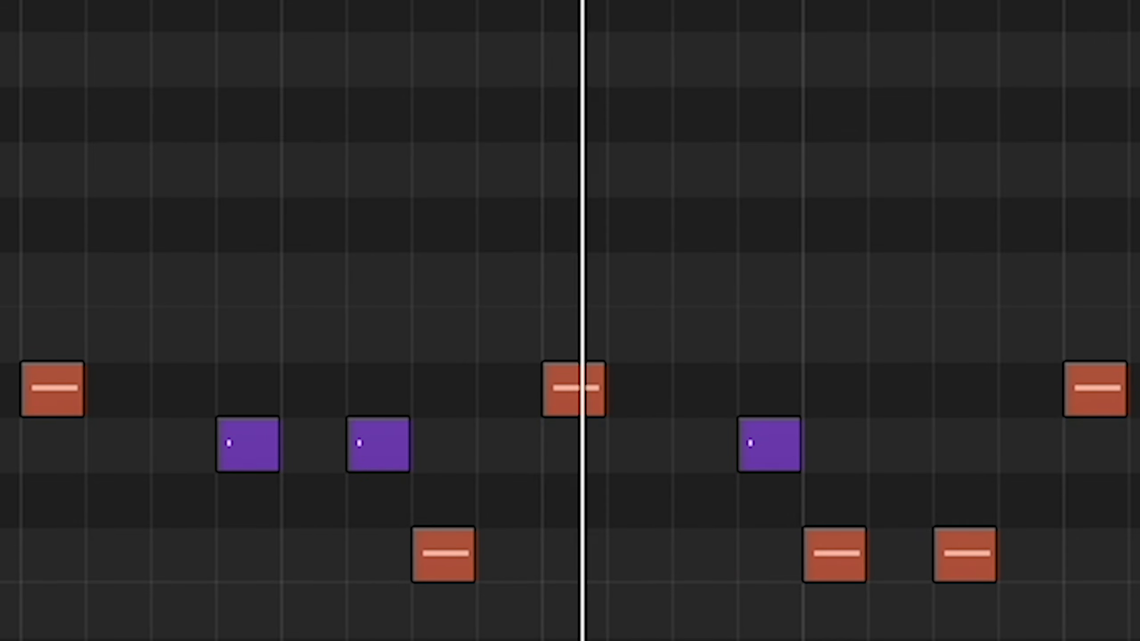
left_click_drag(444, 565, 509, 565)
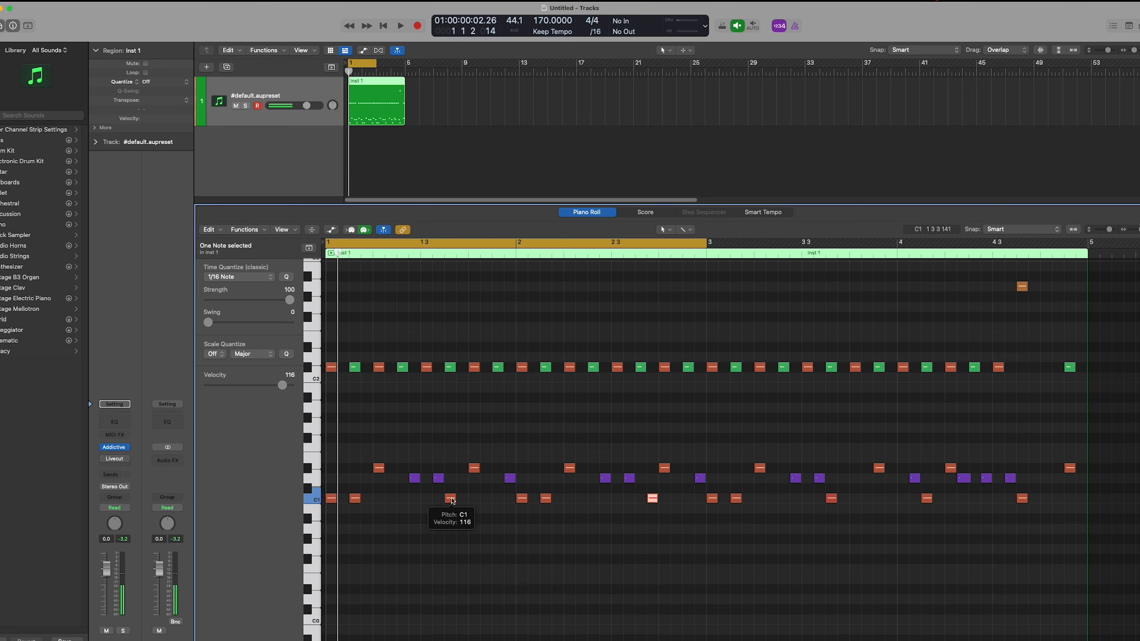
left_click_drag(453, 499, 464, 499)
key("space")
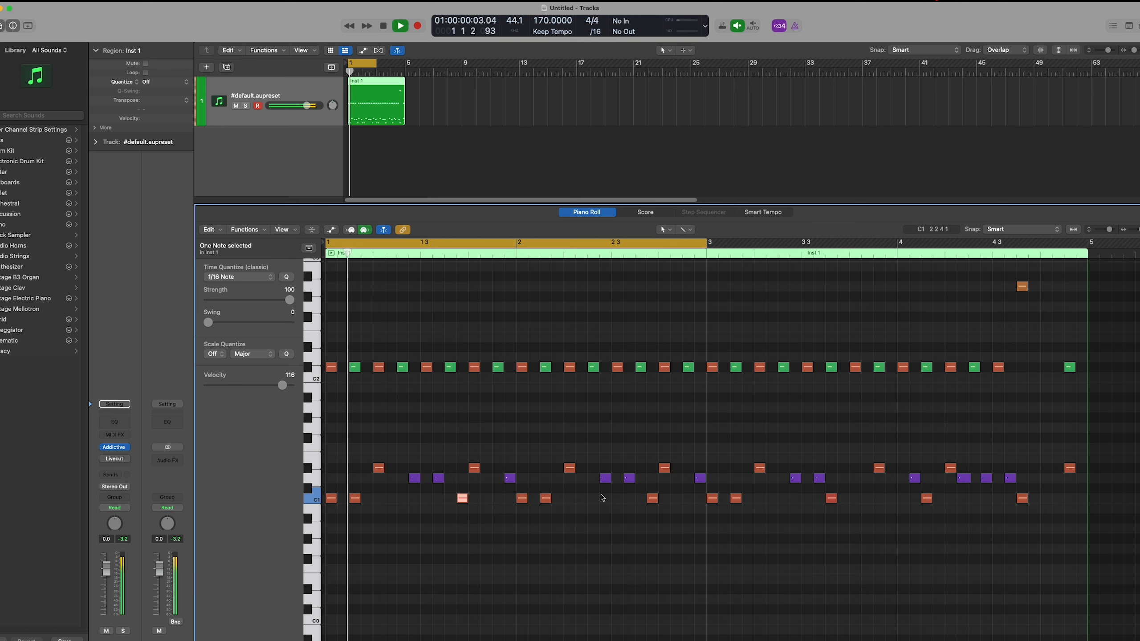
right_click(733, 254)
left_click(713, 249)
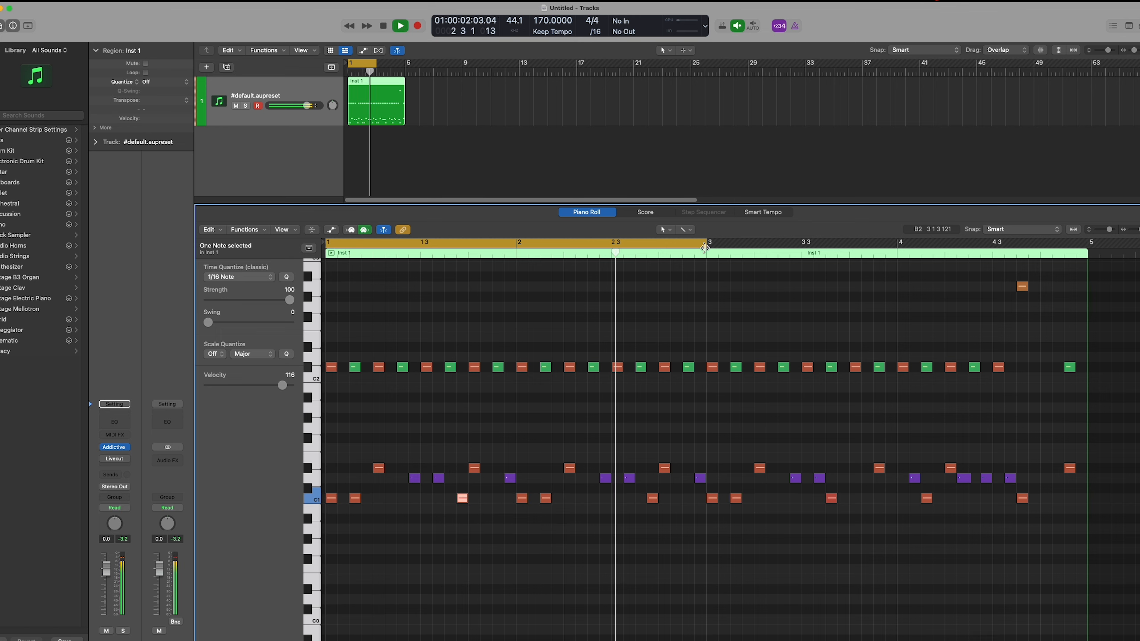
key("space")
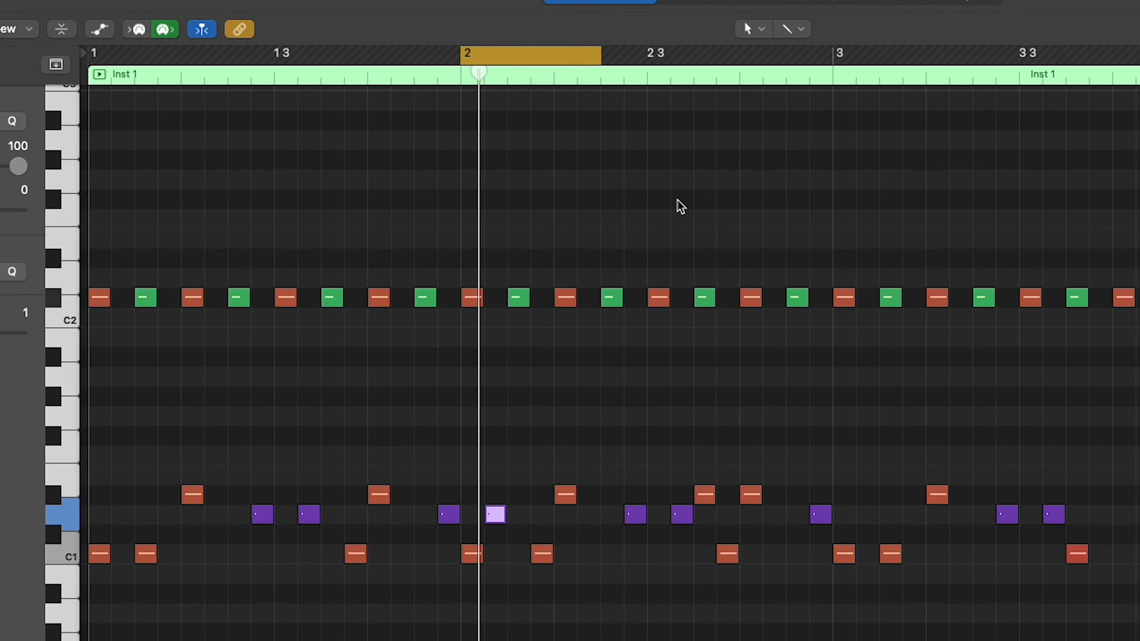
- Stop playback and delete all notes from 2 2 2 to the end of bar 3
right_click(625, 319)
left_click(627, 320)
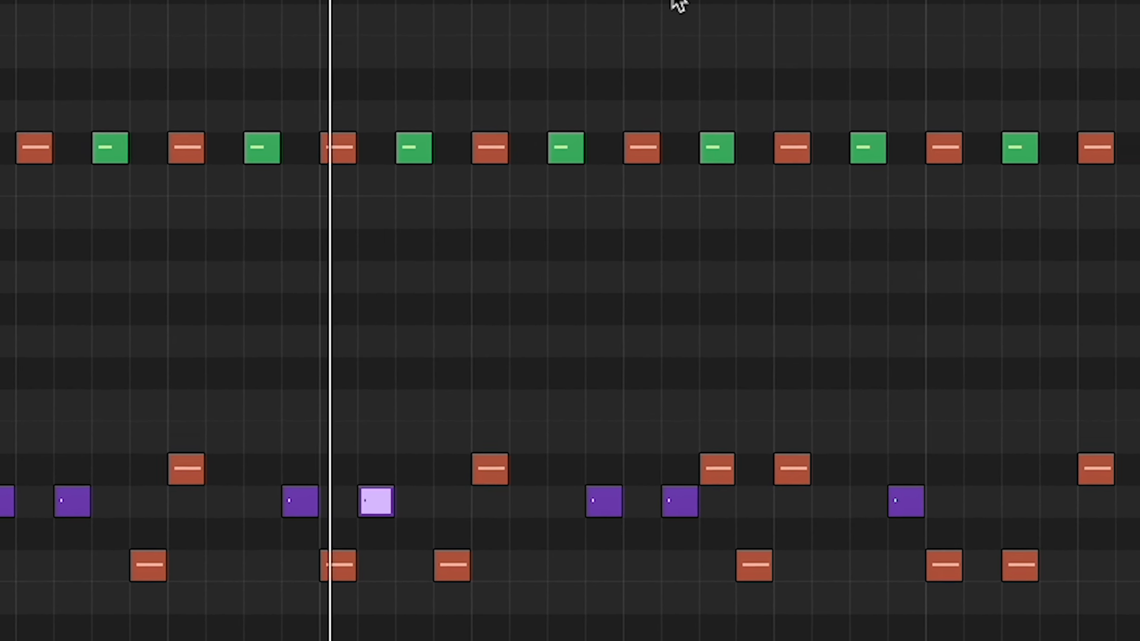
key("space")
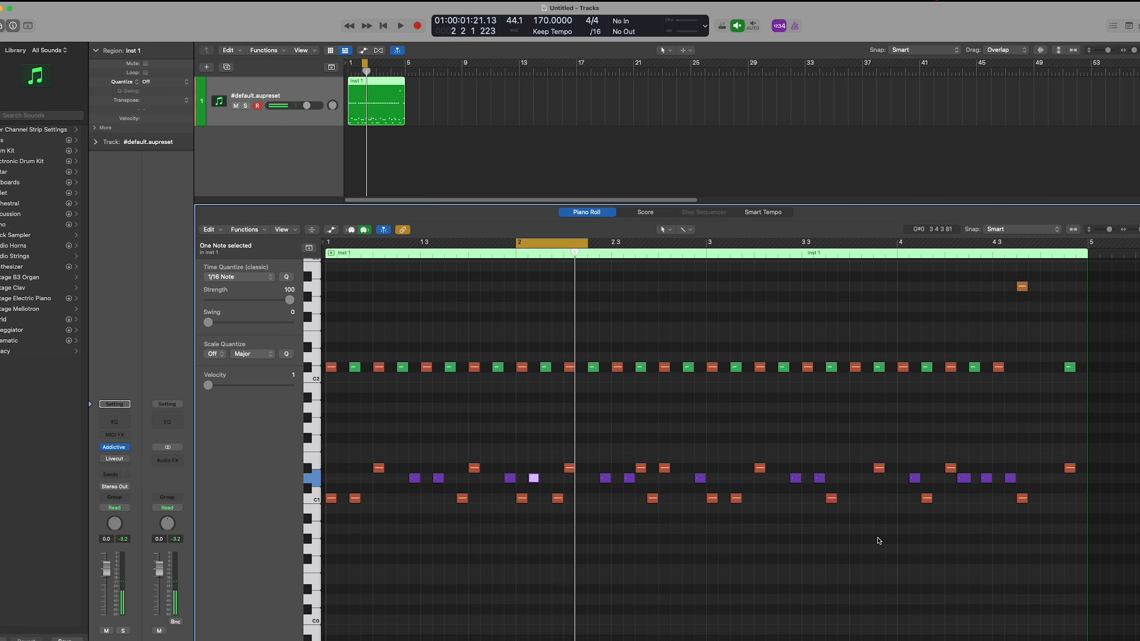
left_click_drag(809, 514, 585, 341)
key("Delete")
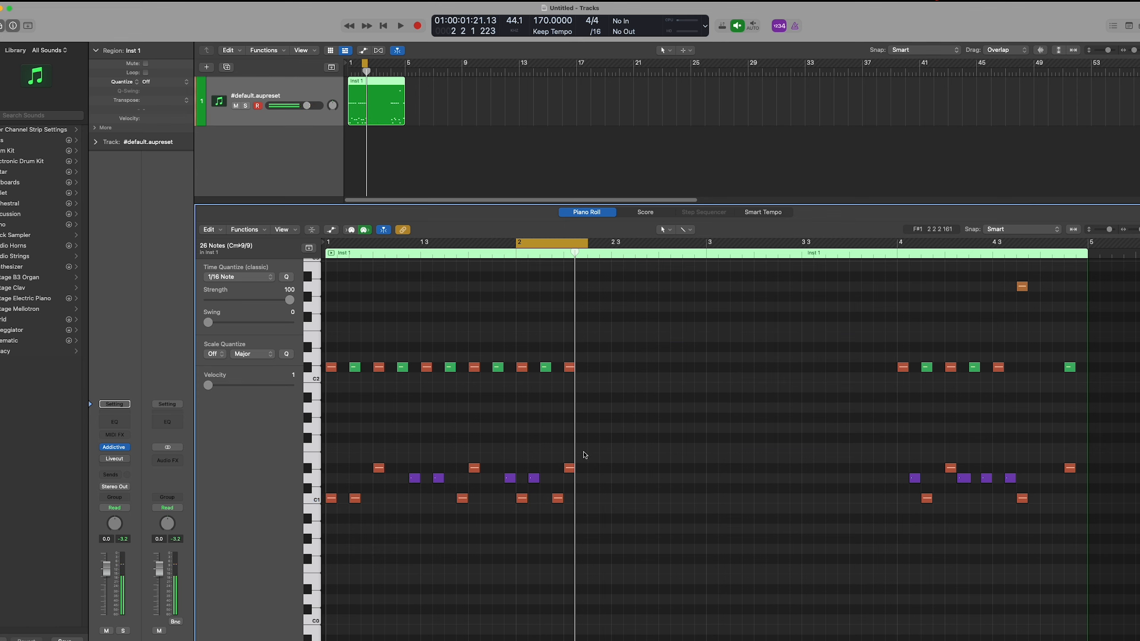
- Audition the looped six-sixteenth phrase at the start of bar 2 and copy it to 2 2 3
key("space")
key("t")
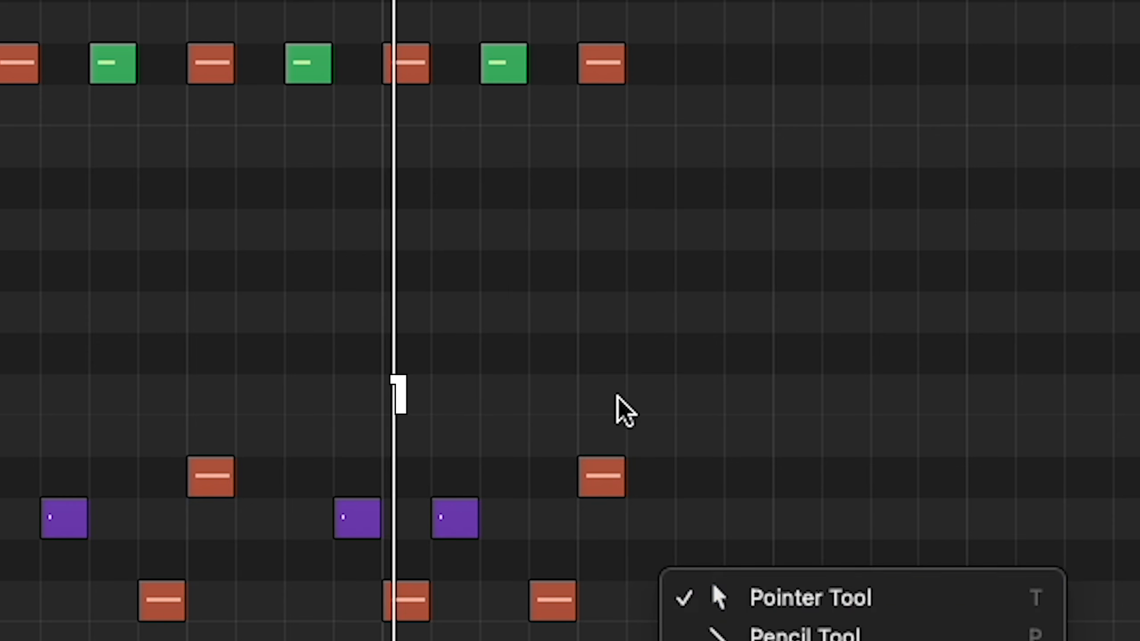
key("t")
key("t")
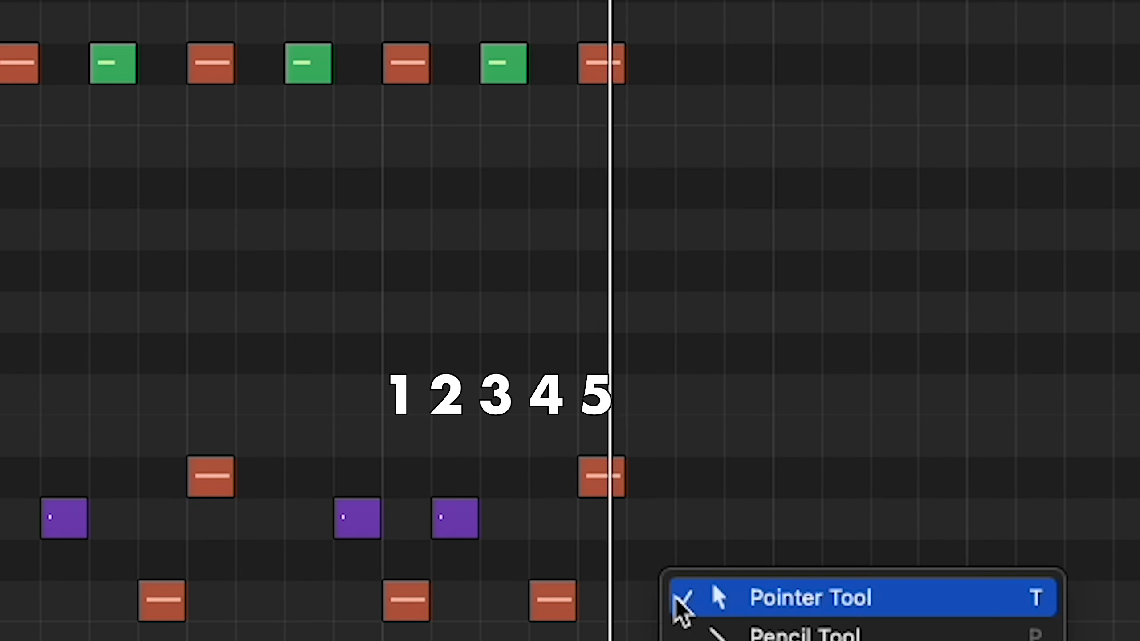
key("t")
left_click_drag(651, 640, 415, 309)
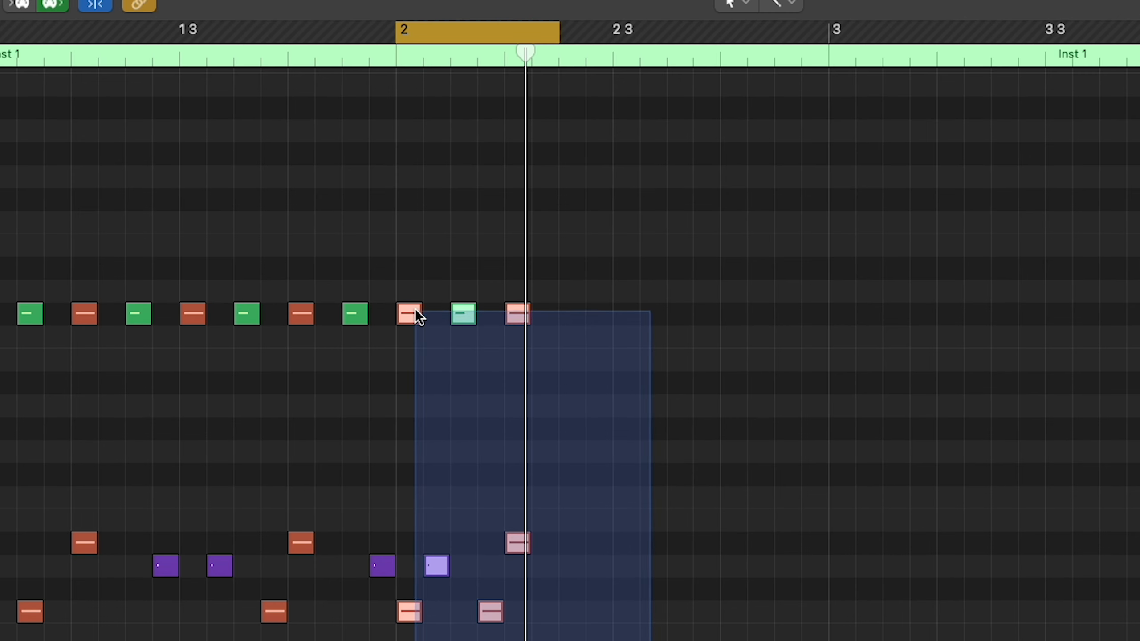
left_click_drag(415, 310, 576, 312)
left_click_drag(477, 120, 412, 130)
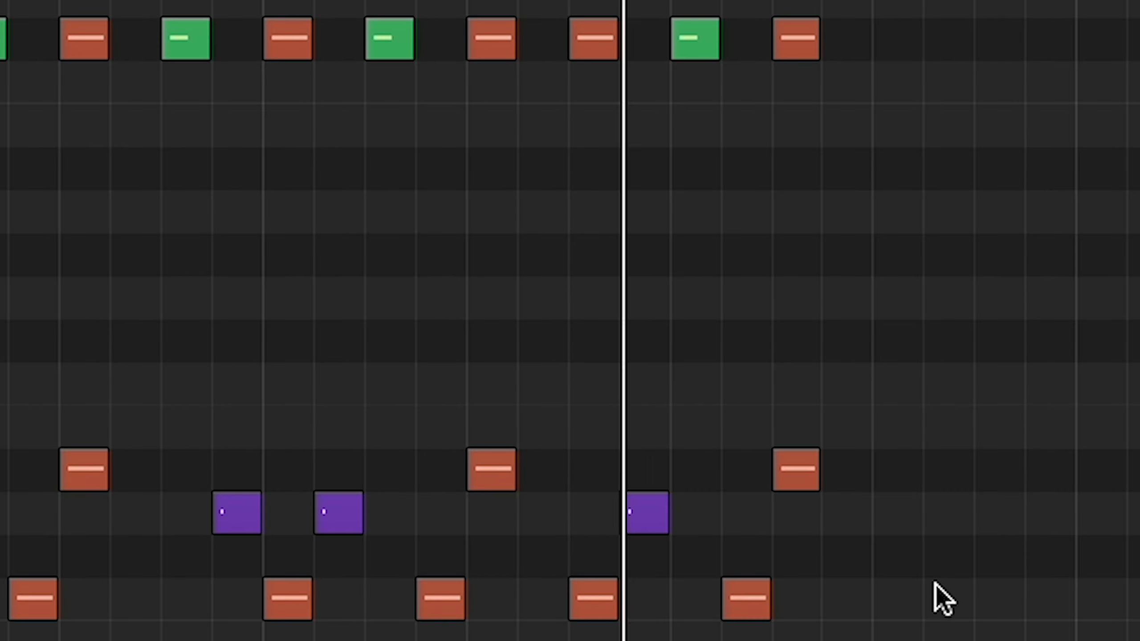
key("space")
- Copy the three hi-hat notes starting at 2 2 3 to 2 4 1 and play back the pattern
left_click_drag(1108, 262, 711, 209)
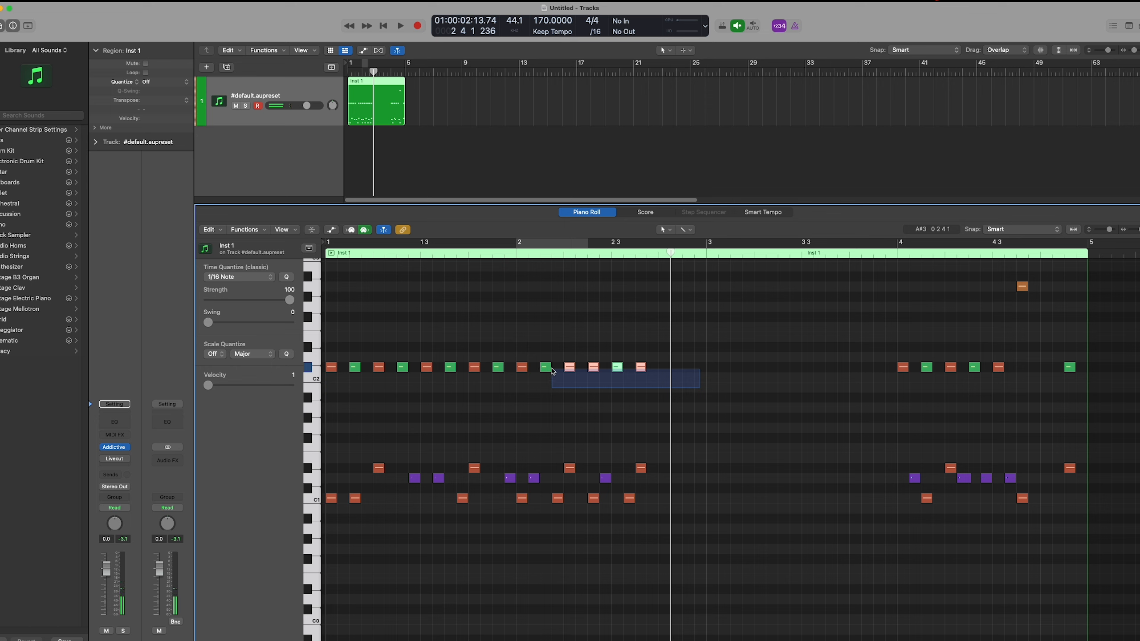
left_click_drag(593, 373, 666, 373)
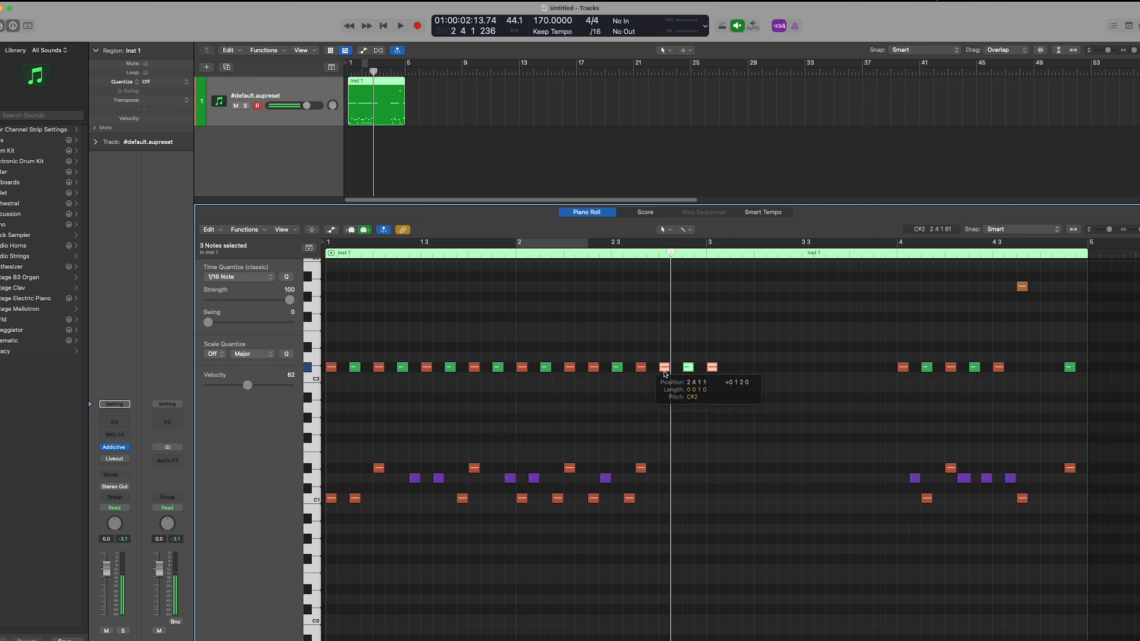
key("space")
key("t")
left_click(657, 512)
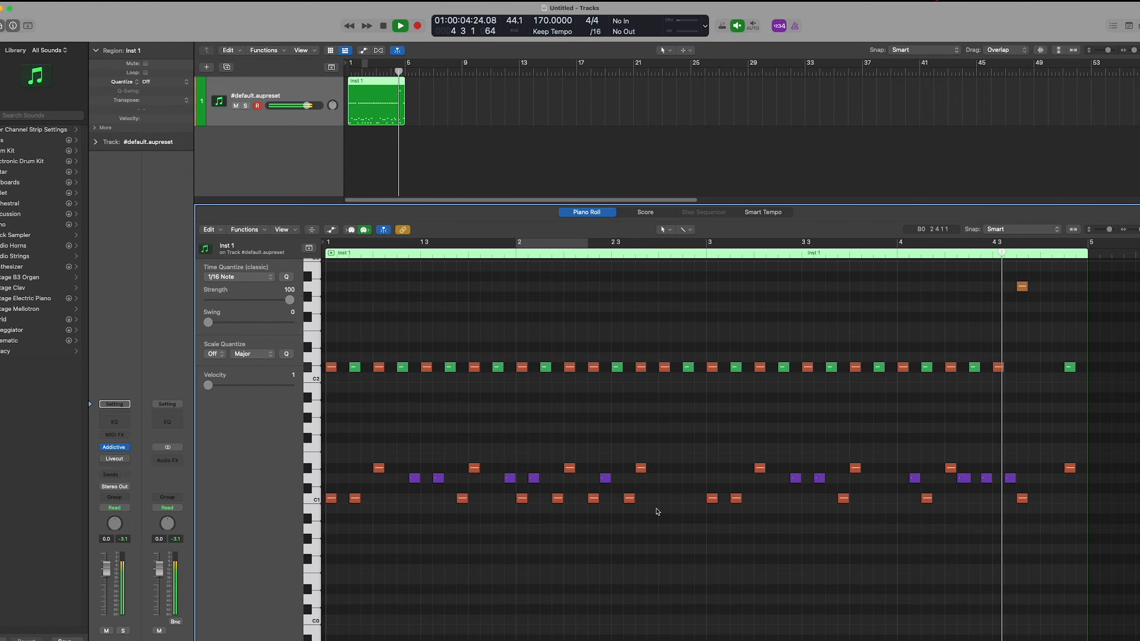
- Open the Livecut plug-in on the drum track and copy the Inst 1 region to bar 5
left_click(114, 459)
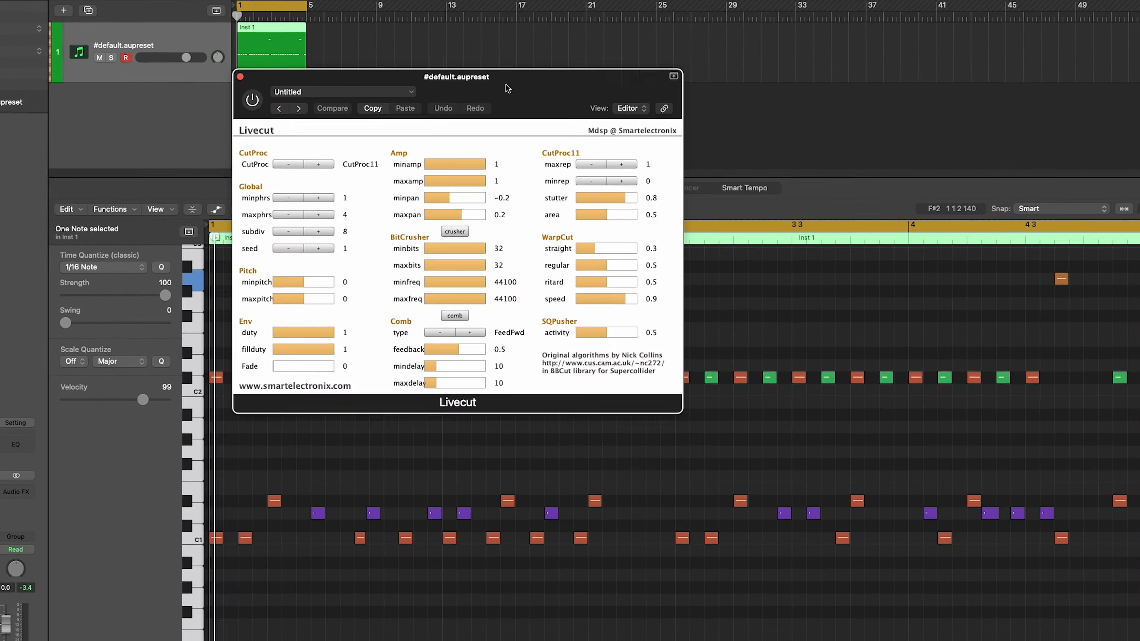
left_click_drag(507, 89, 700, 135)
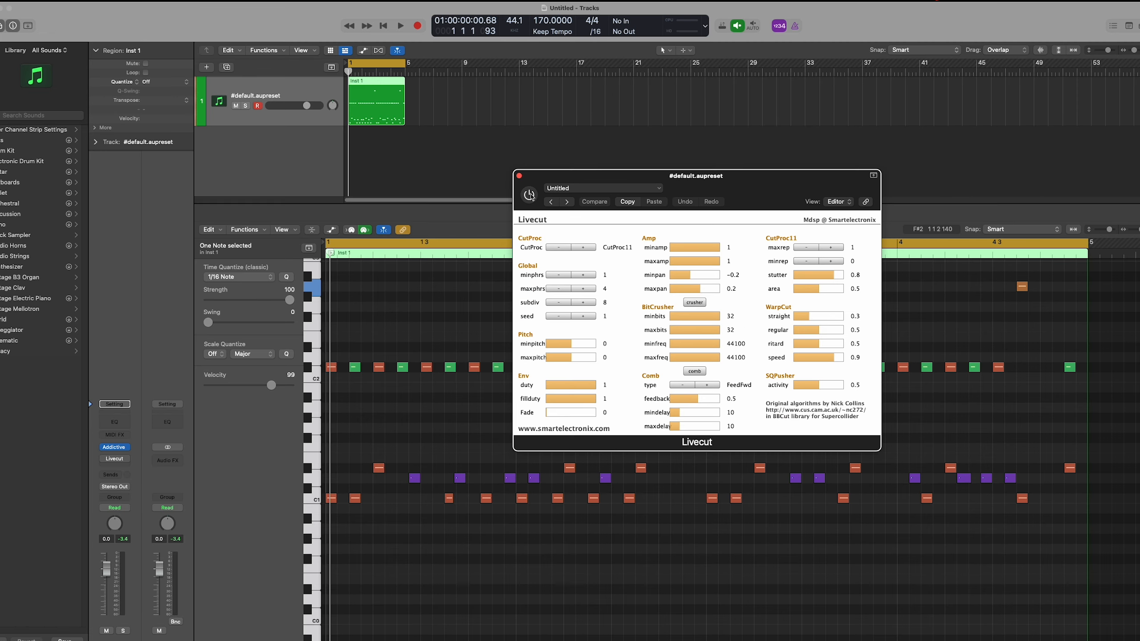
left_click_drag(365, 98, 418, 95)
- Open the Addictive Drums 2 instrument and arrange its window and the Livecut window so both can be used
left_click(114, 448)
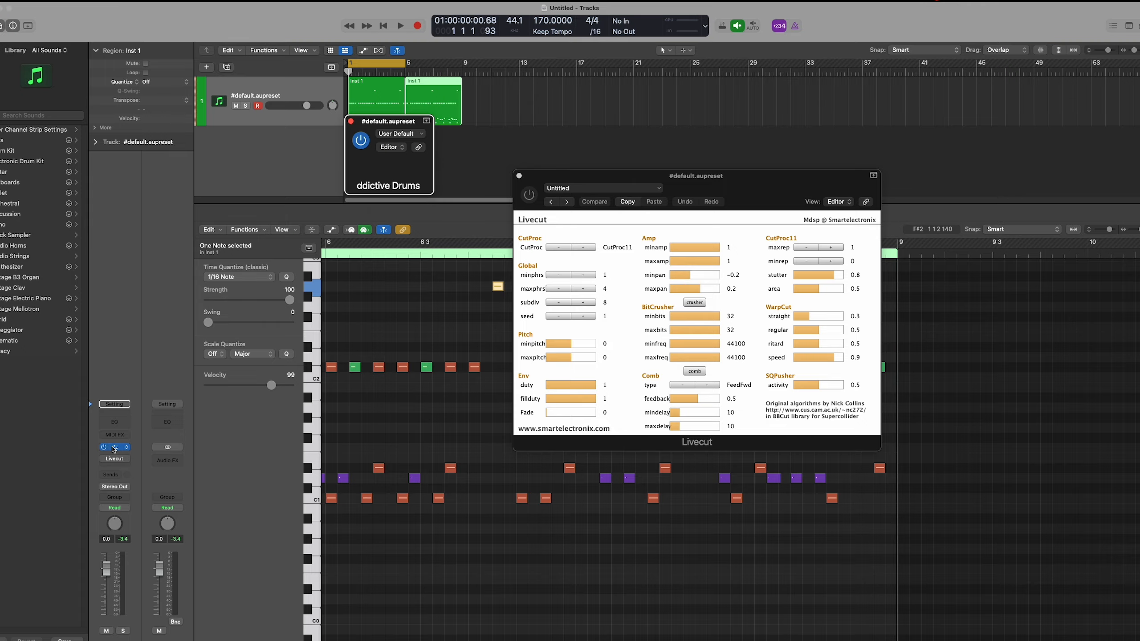
left_click_drag(661, 137, 679, 377)
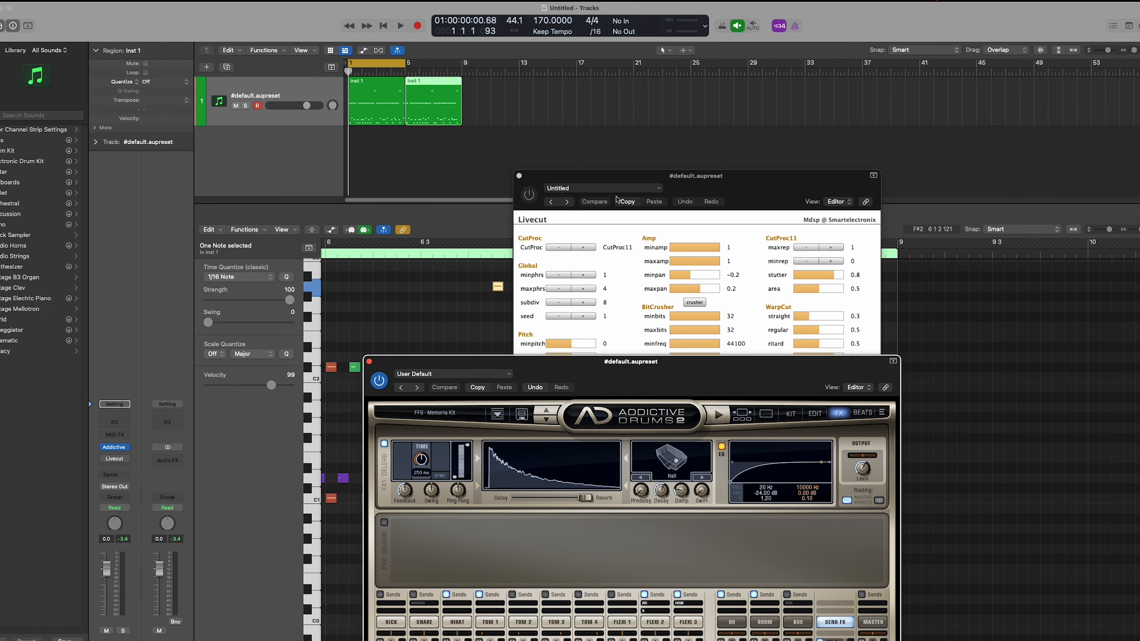
left_click_drag(617, 199, 752, 88)
left_click_drag(561, 374, 621, 262)
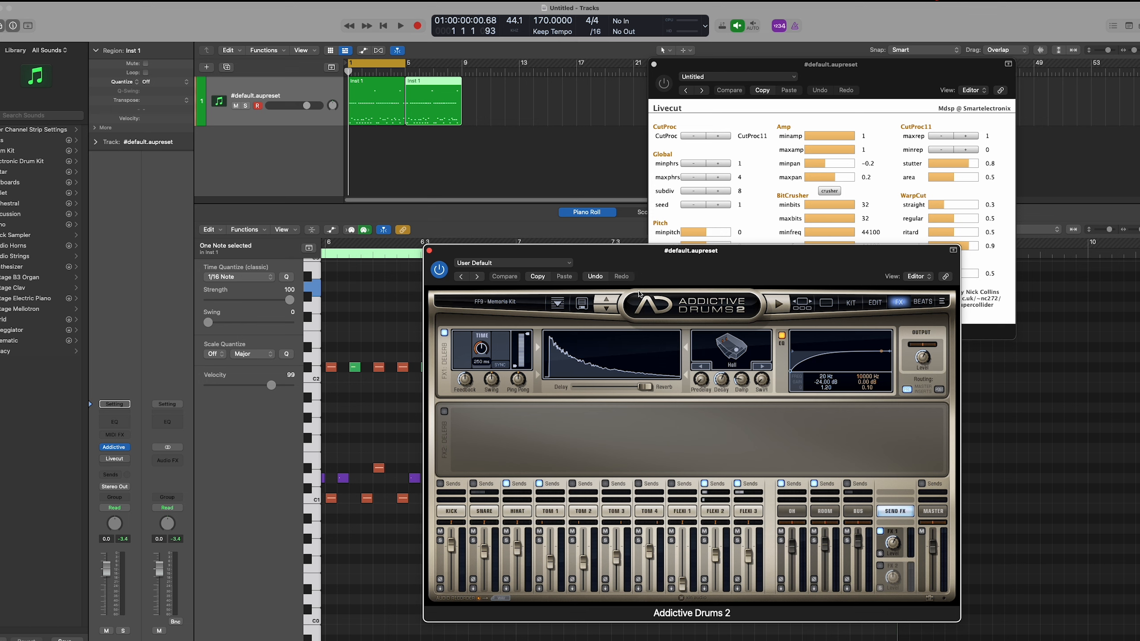
right_click(365, 63)
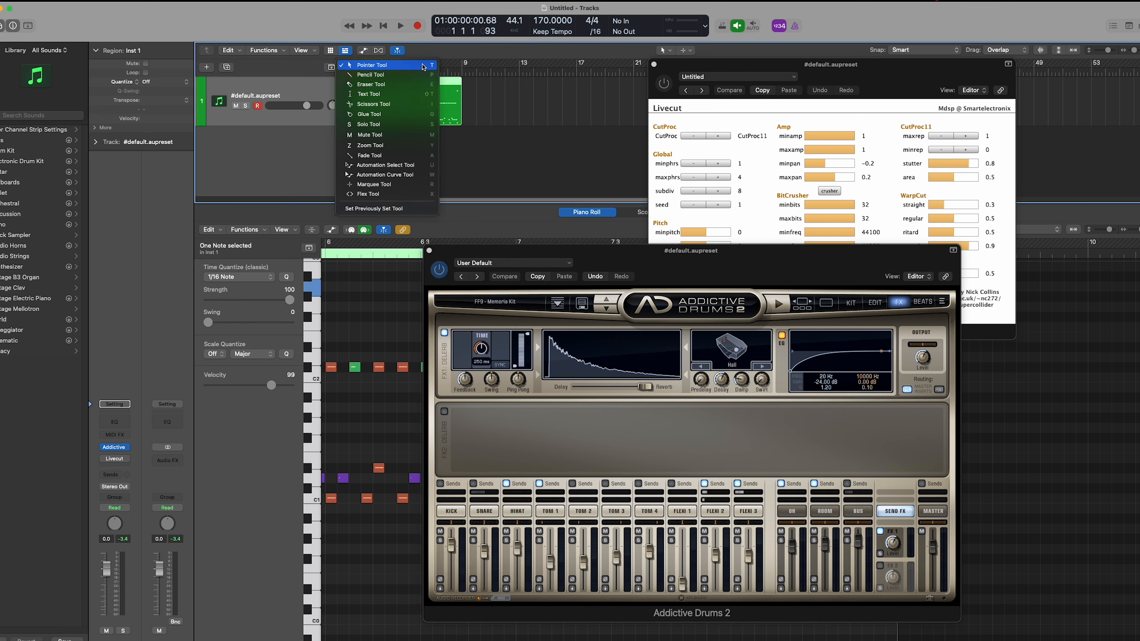
left_click(365, 63)
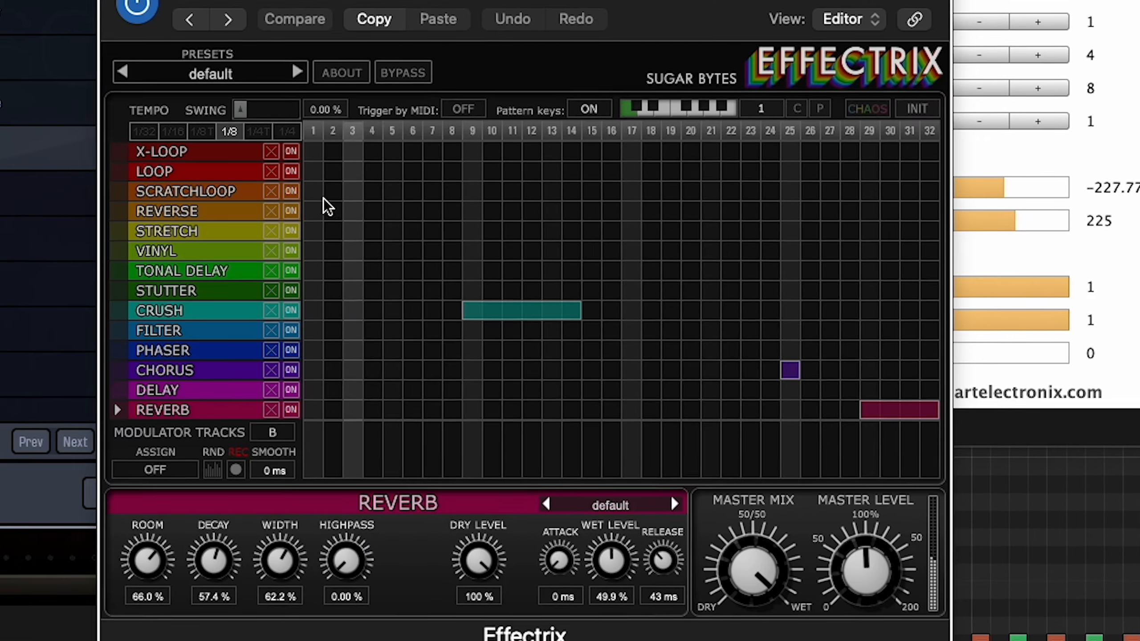
- In Effectrix, add Scratchloop at steps 3, 6 and 19, Vinyl at step 21, and X-Loop across steps 31 to 32
left_click(357, 192)
left_click(417, 191)
left_click(700, 195)
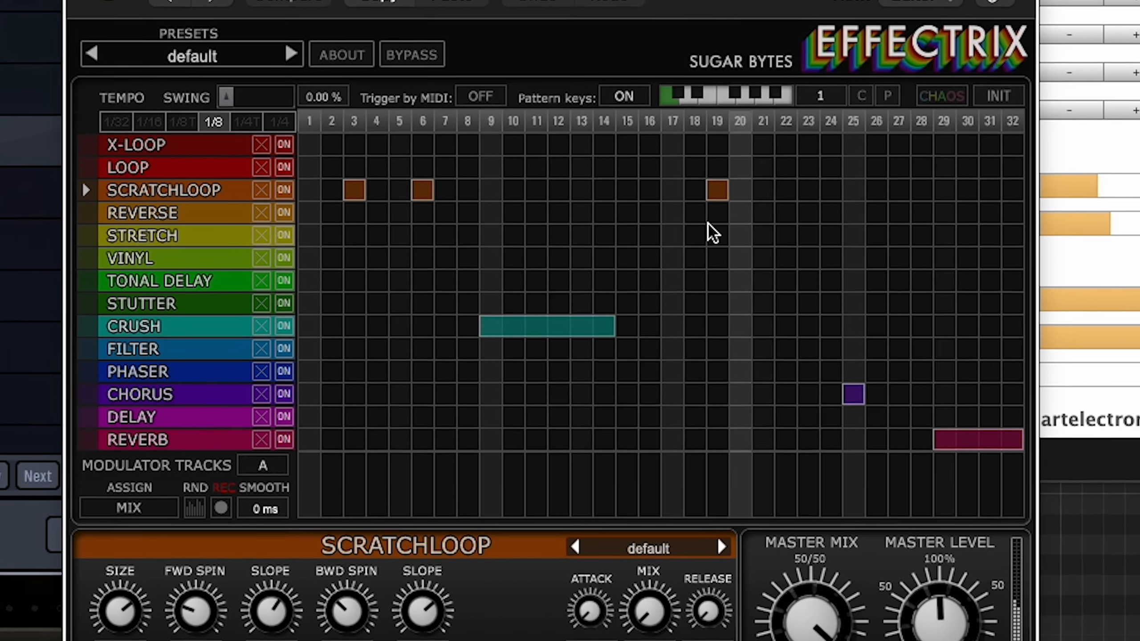
left_click(737, 255)
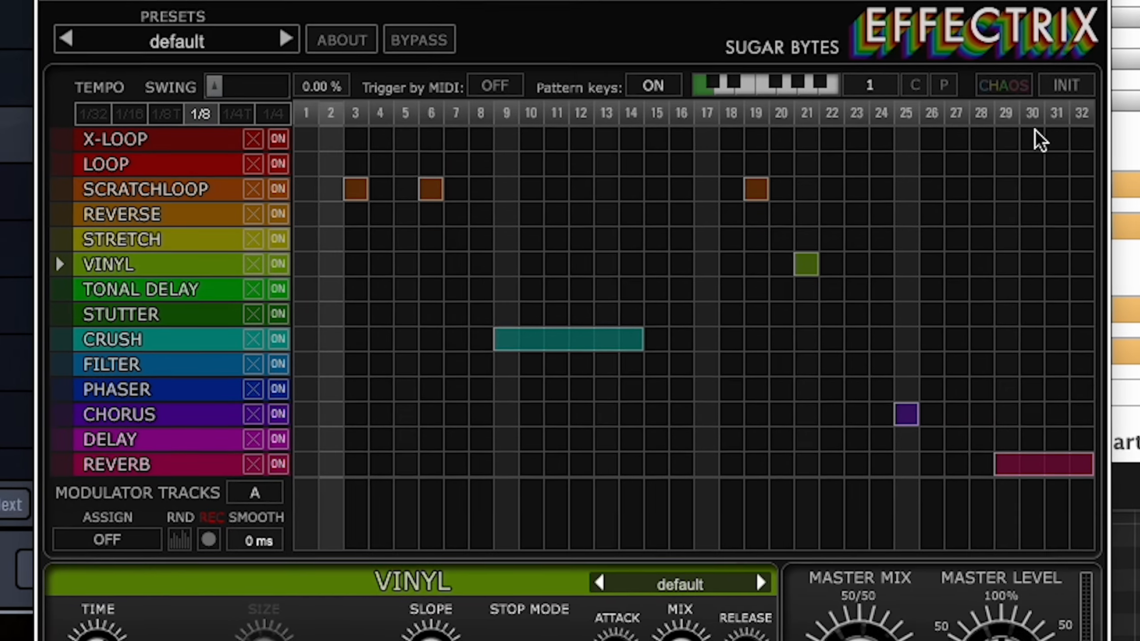
left_click_drag(1023, 143, 1082, 140)
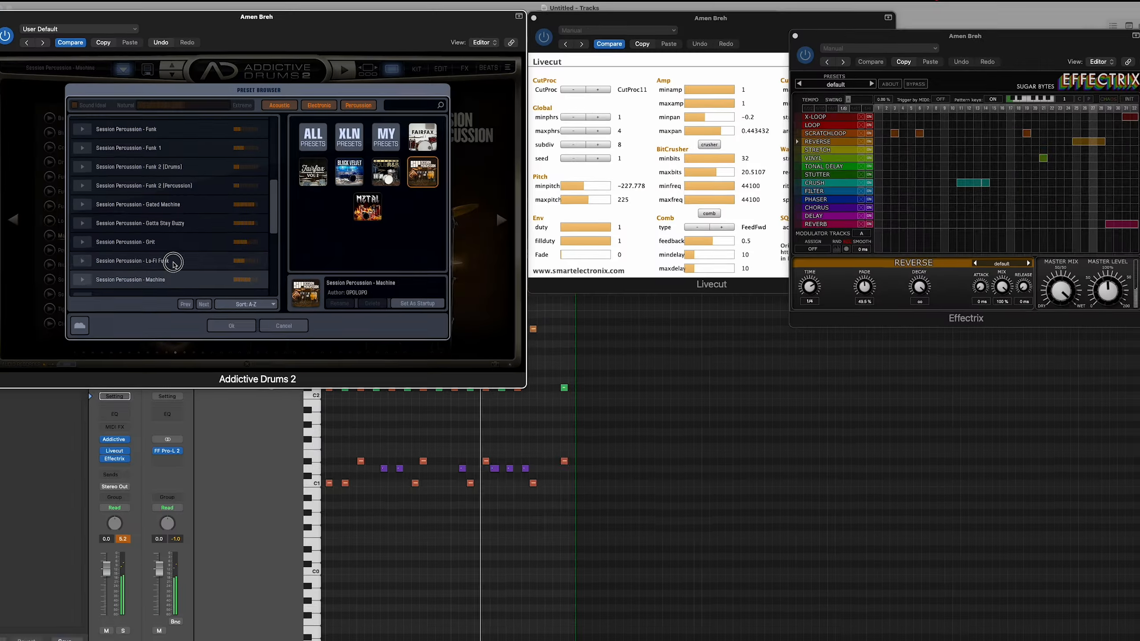
- Load the Session Percussion - Lo-Fi Funk preset in Addictive Drums 2 and audition further Session Percussion and AD2 presets, including Soca and That Snare
double_click(174, 263)
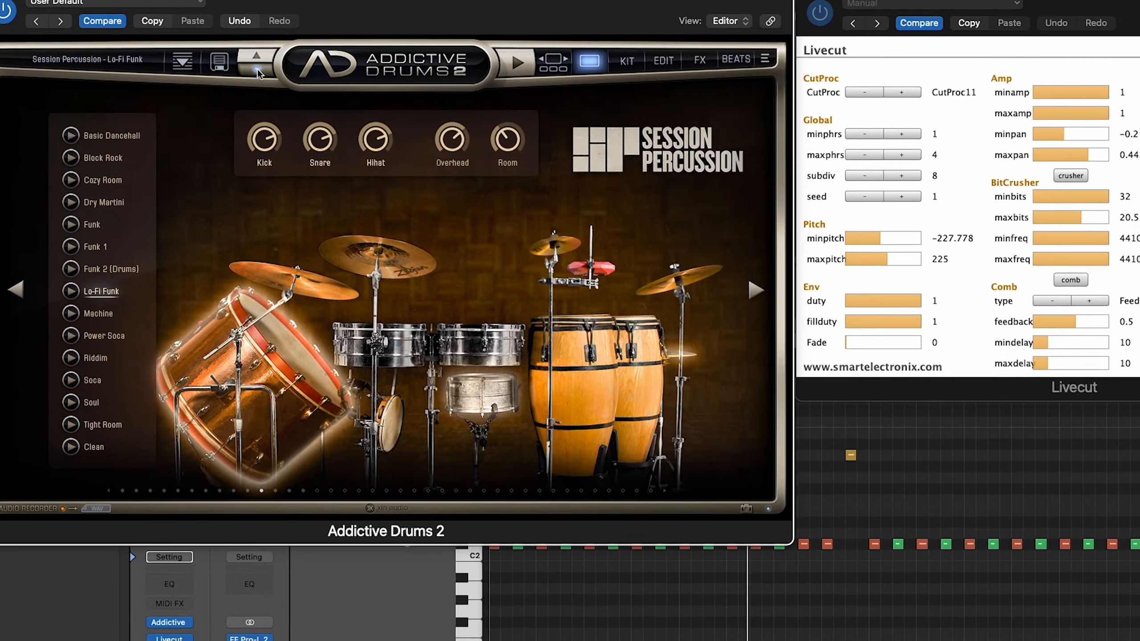
left_click(229, 72)
left_click(229, 72)
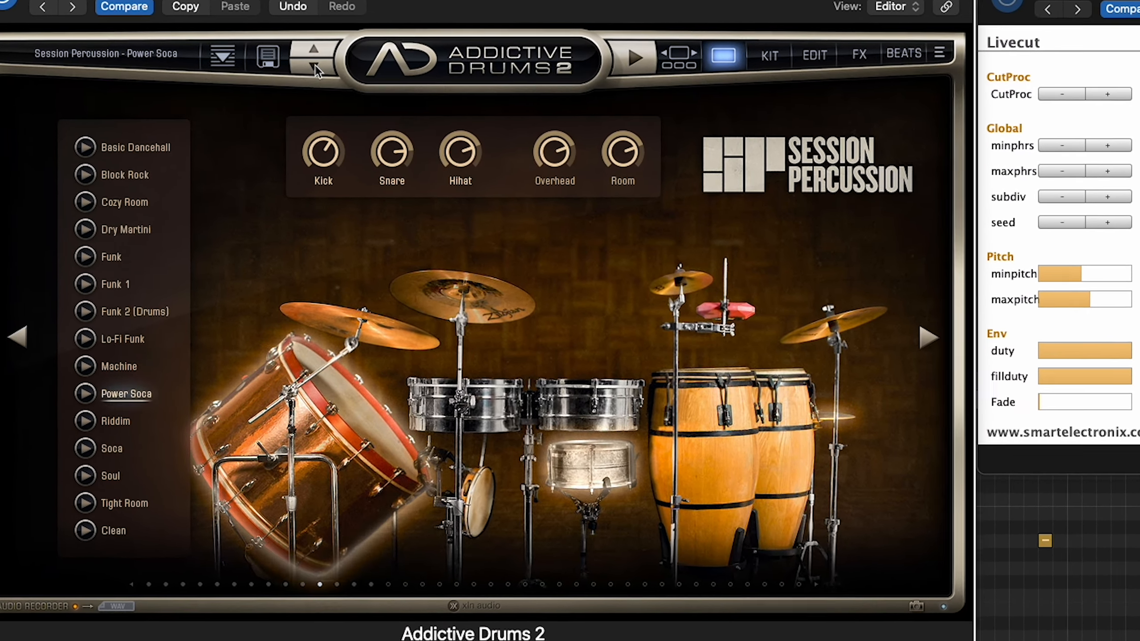
left_click(285, 70)
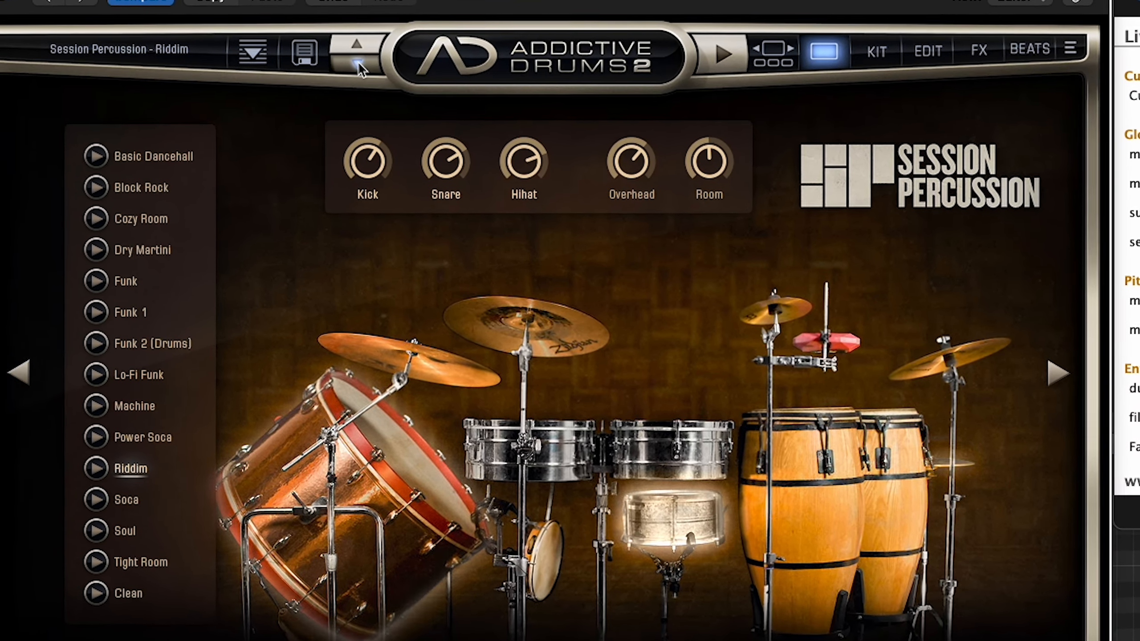
left_click(342, 68)
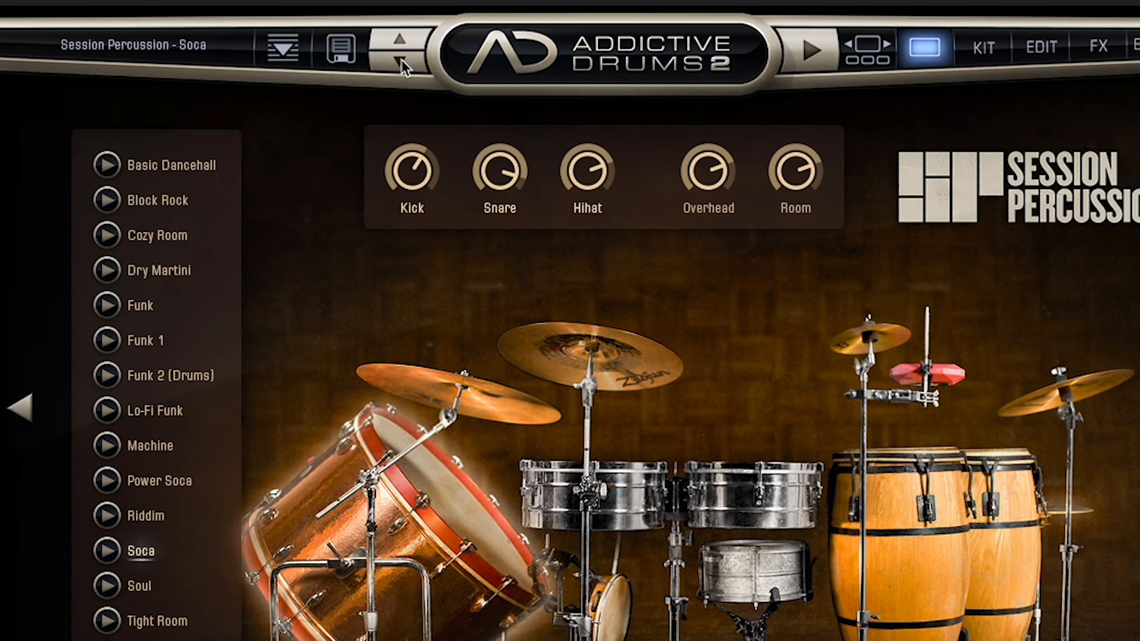
left_click(401, 62)
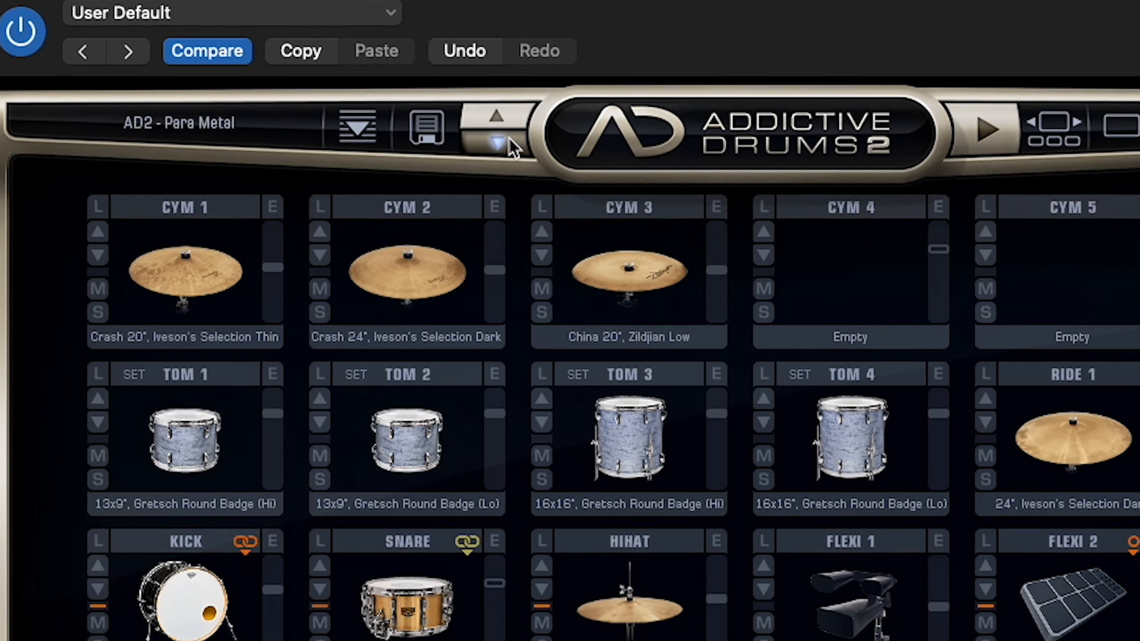
left_click(493, 133)
left_click(493, 133)
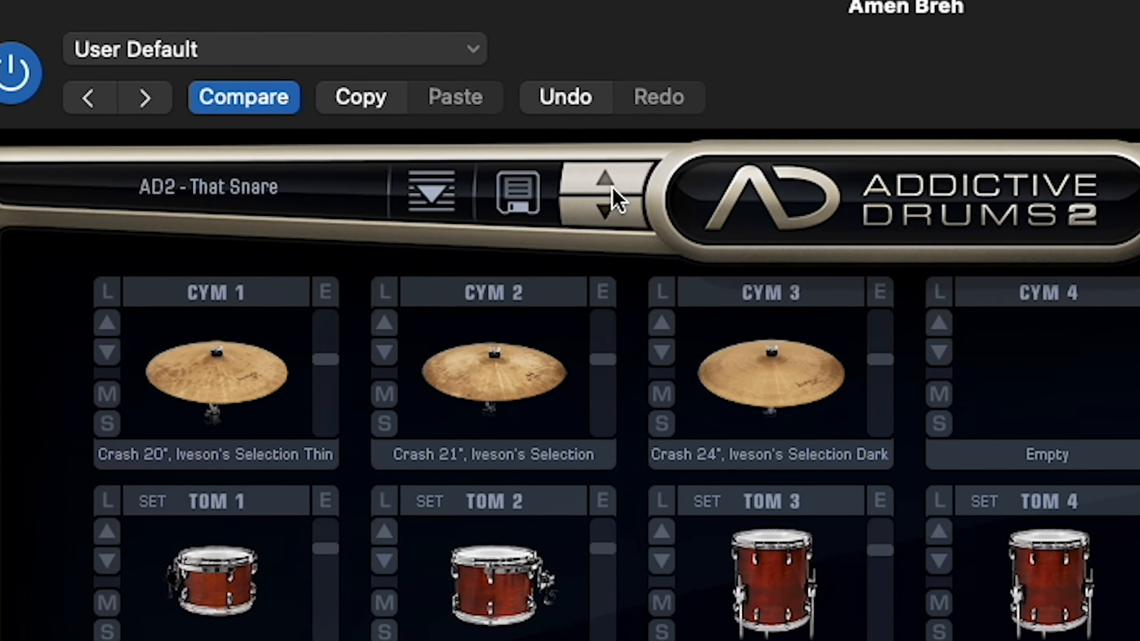
left_click(555, 152)
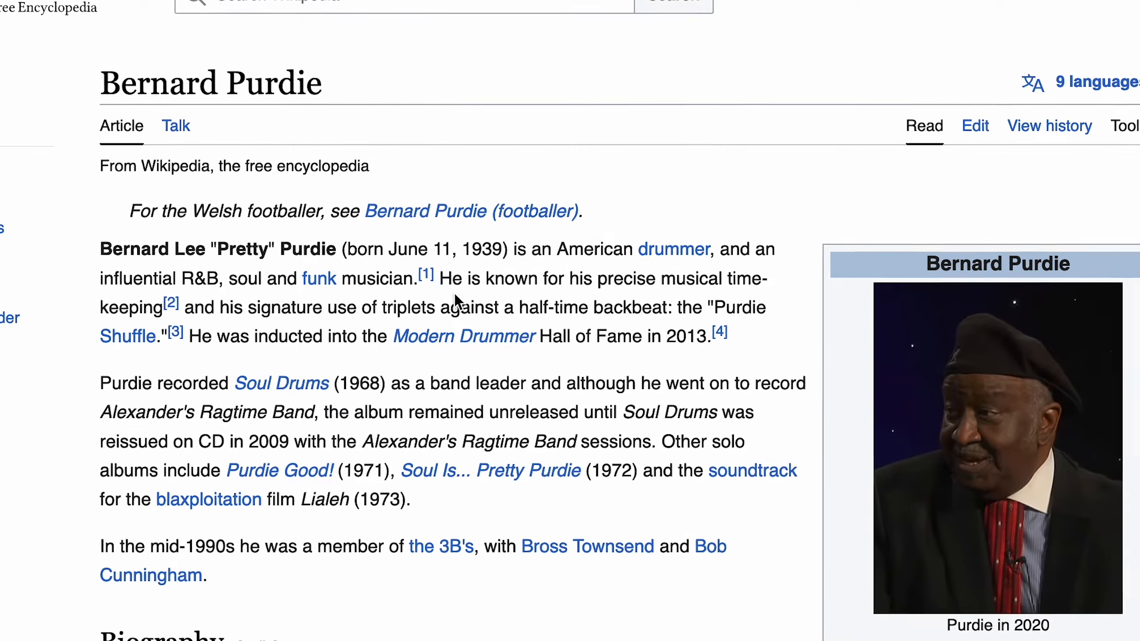
left_click_drag(461, 297, 709, 327)
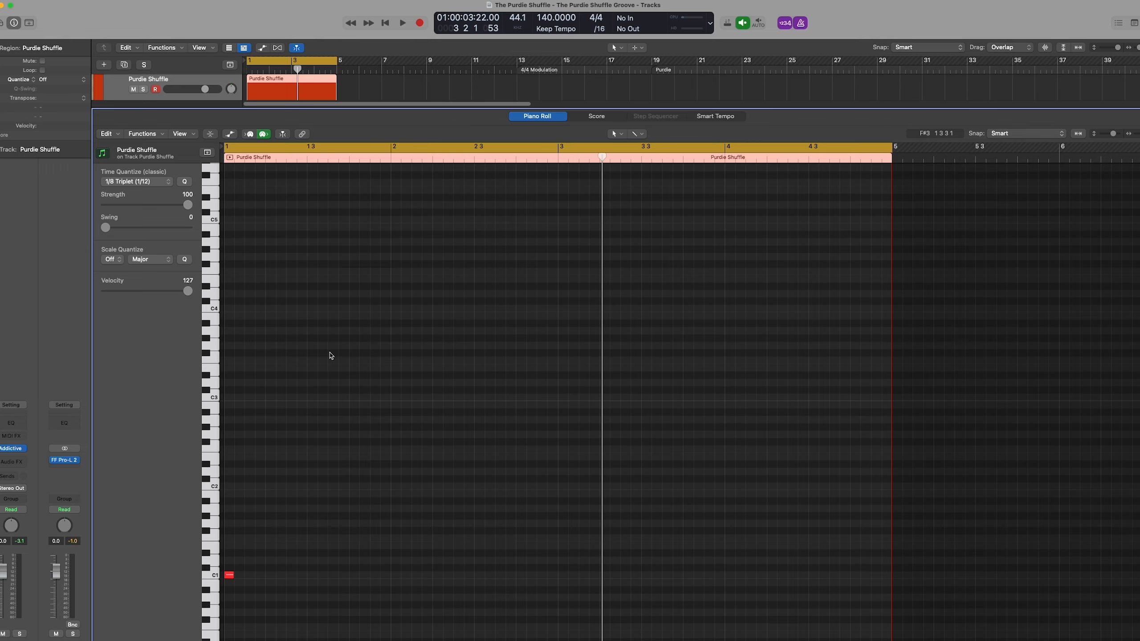
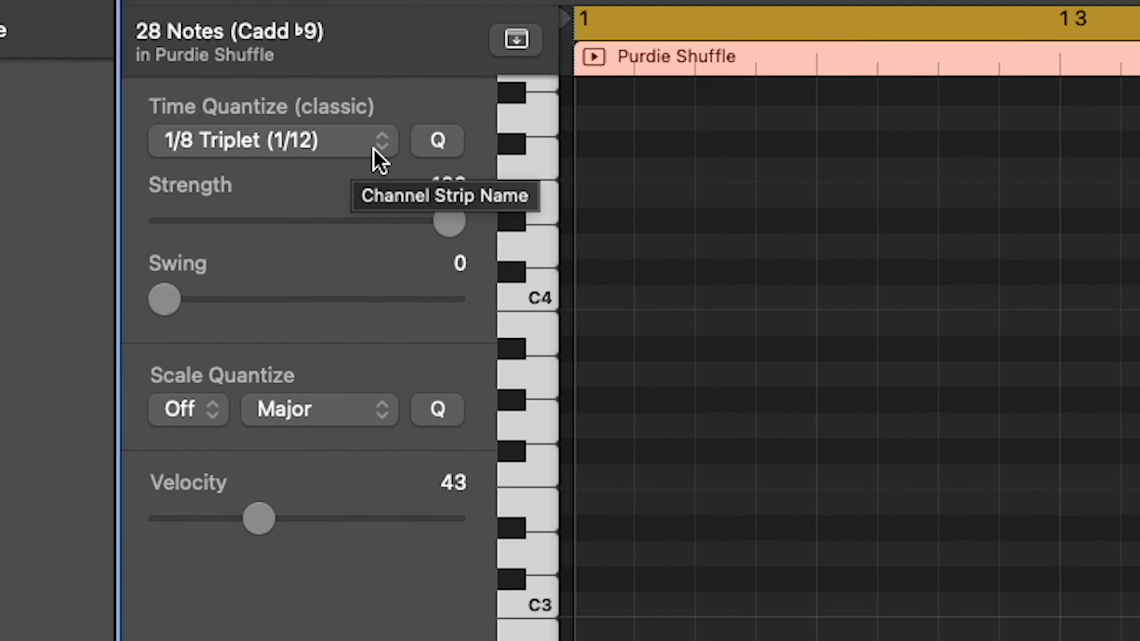
- Quantize the selected Purdie Shuffle notes to 1/8 Triplet (1/12) and play back the groove
left_click(318, 157)
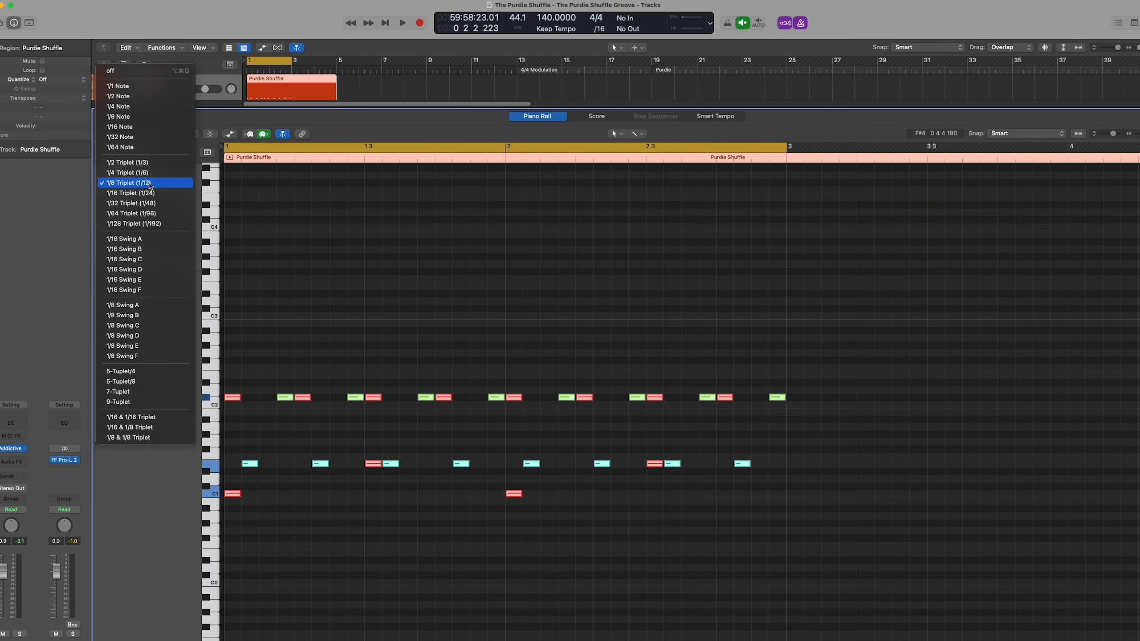
left_click(150, 183)
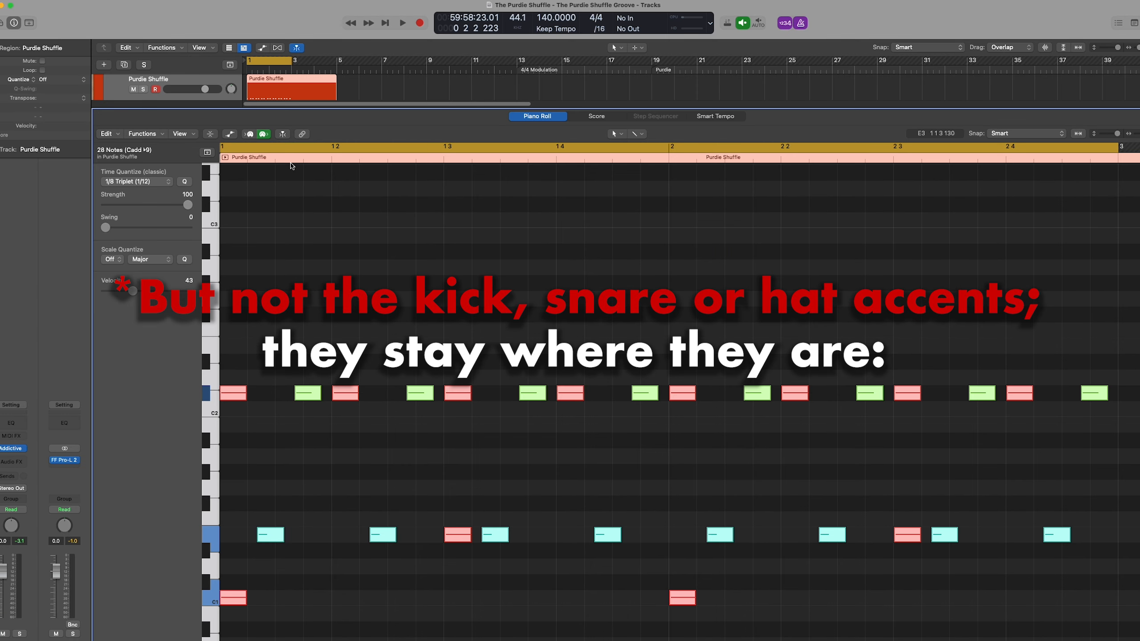
key("z")
key("super+Right")
key("space")
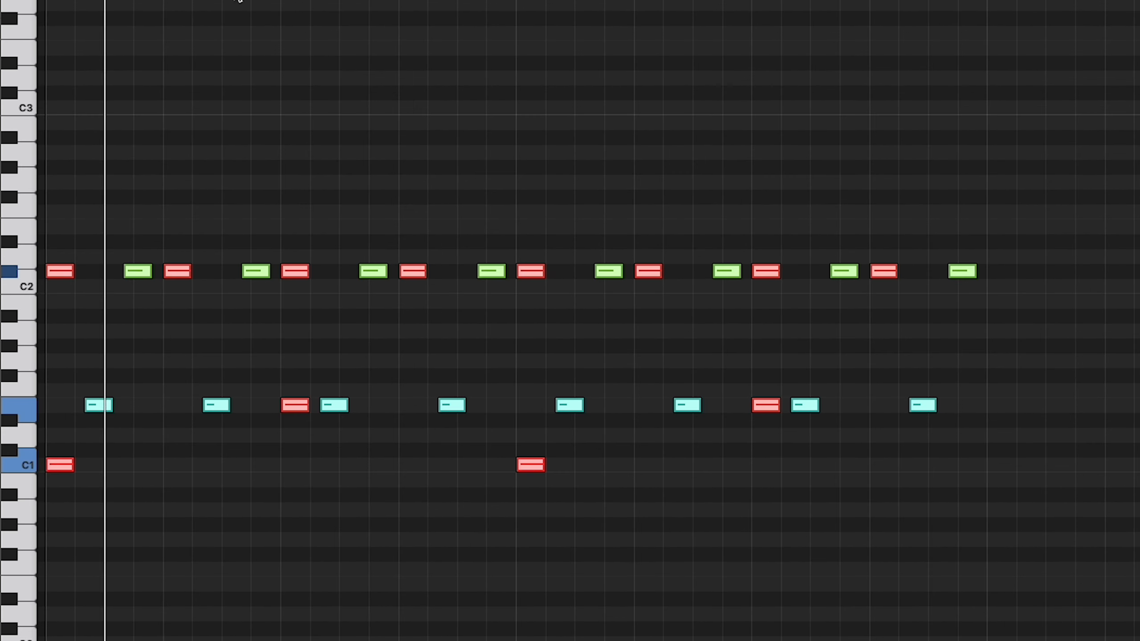
left_click(489, 391)
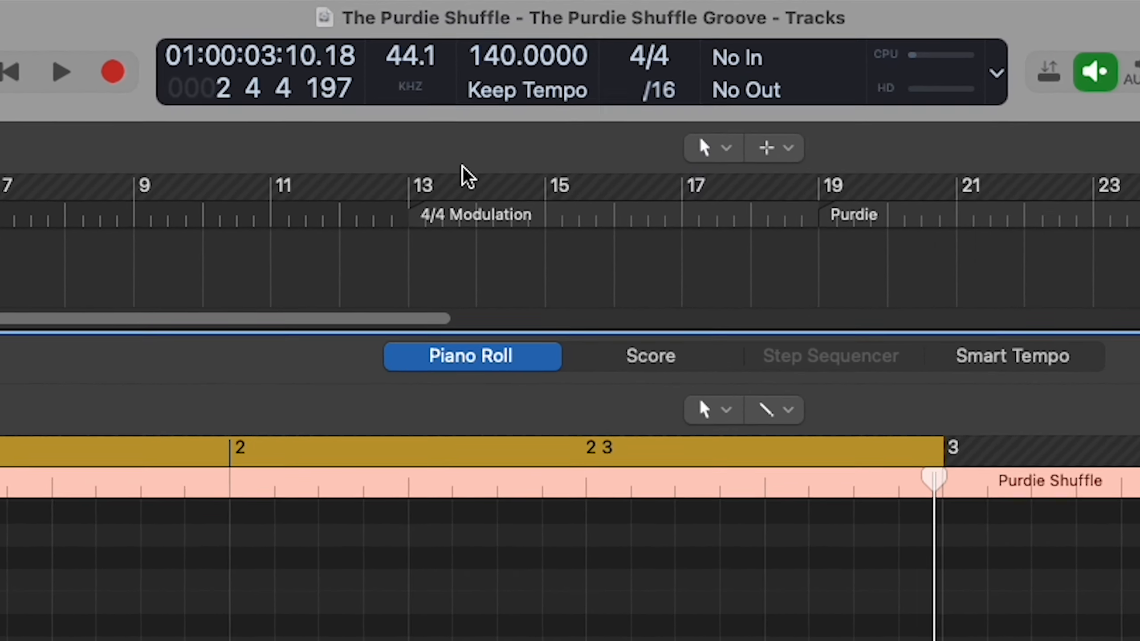
left_click(649, 58)
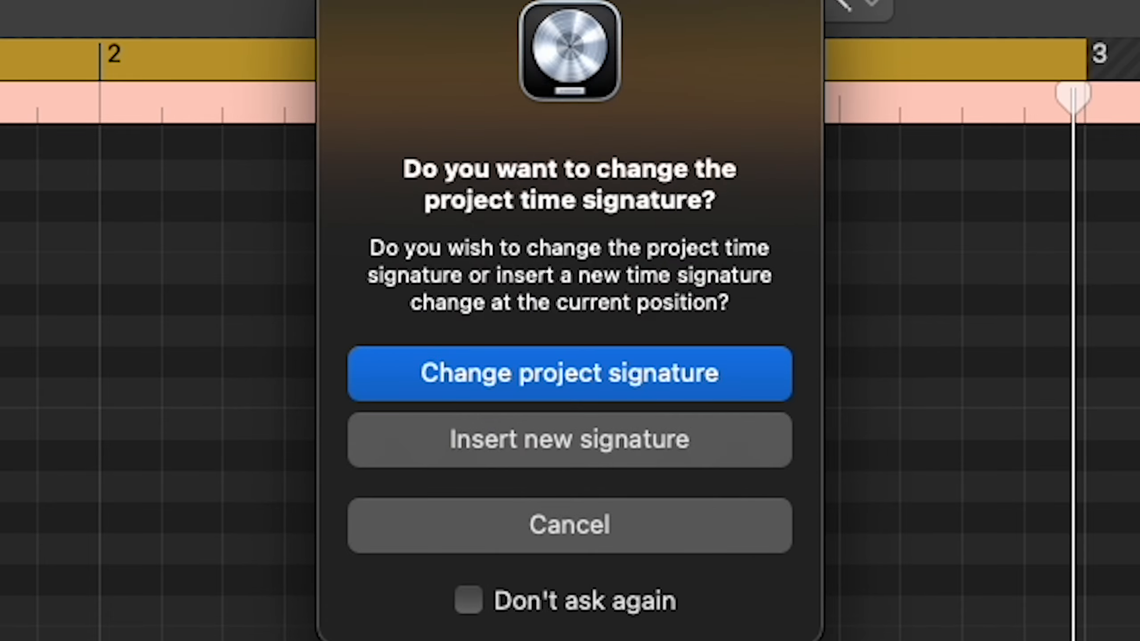
left_click(620, 517)
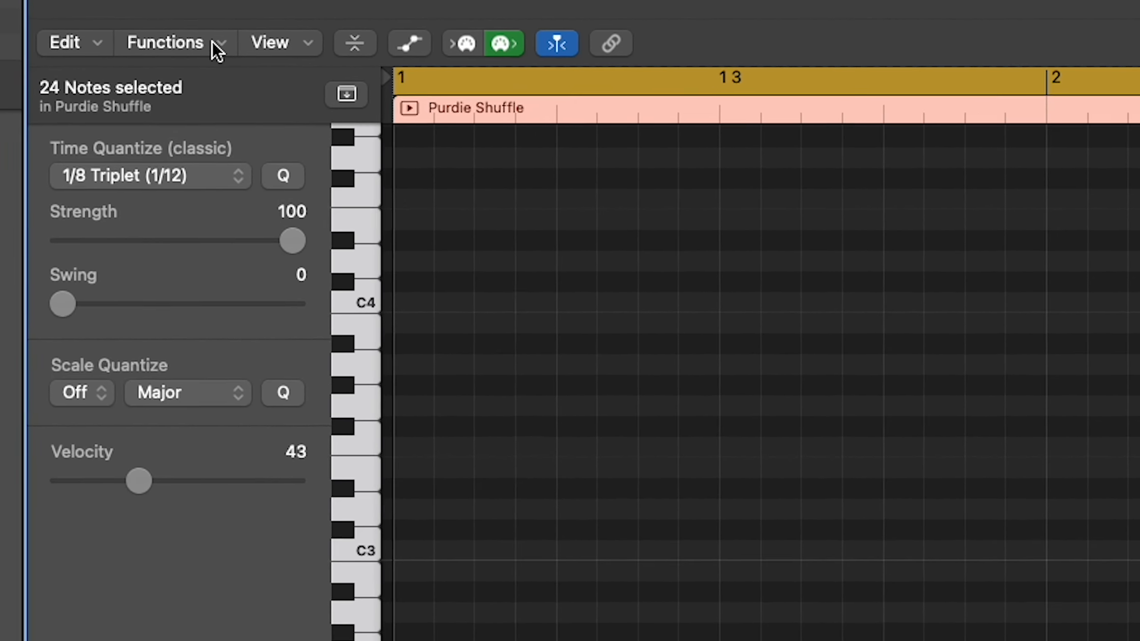
- Apply the Fixed Velocity MIDI Transform at 100 to the selected hi-hat notes and play back the pattern
left_click(213, 40)
mouse_move(418, 353)
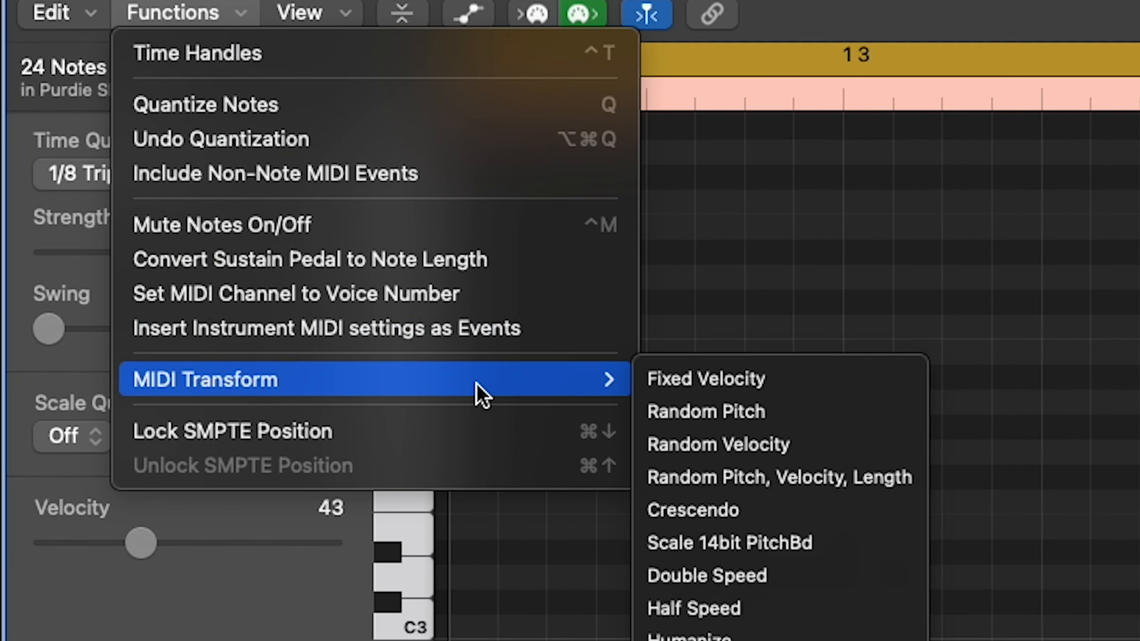
left_click(565, 348)
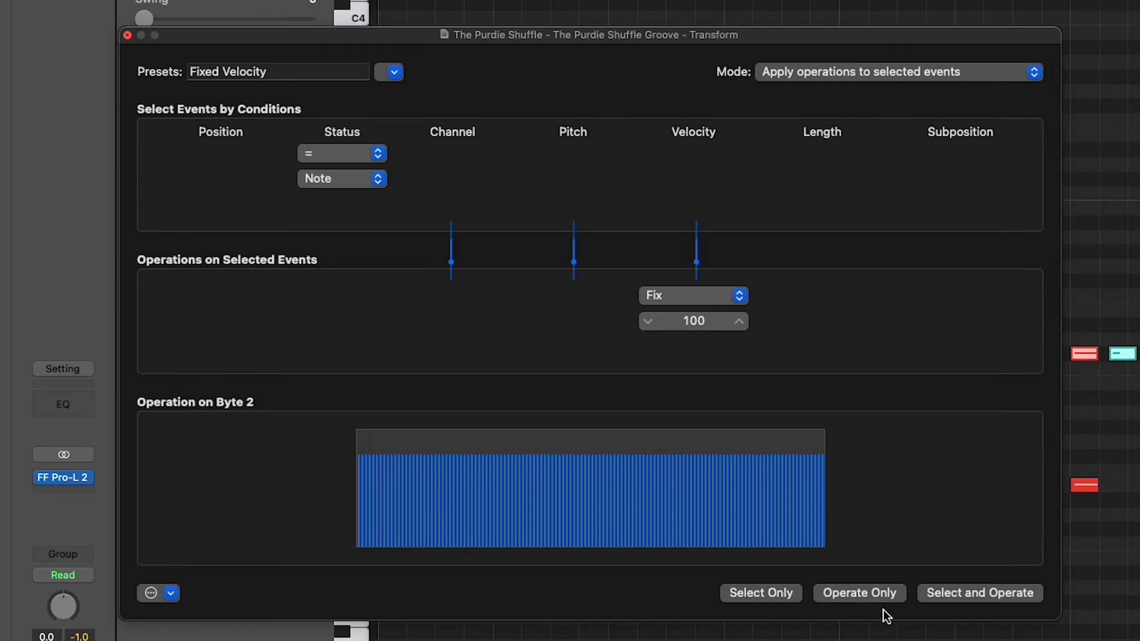
left_click(126, 33)
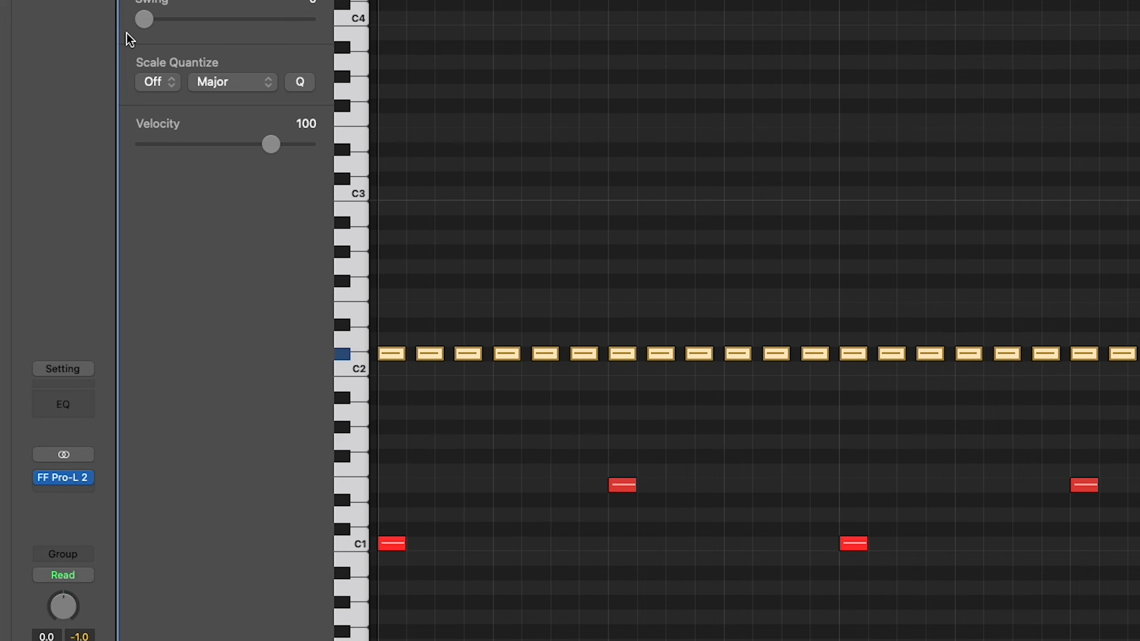
key("space")
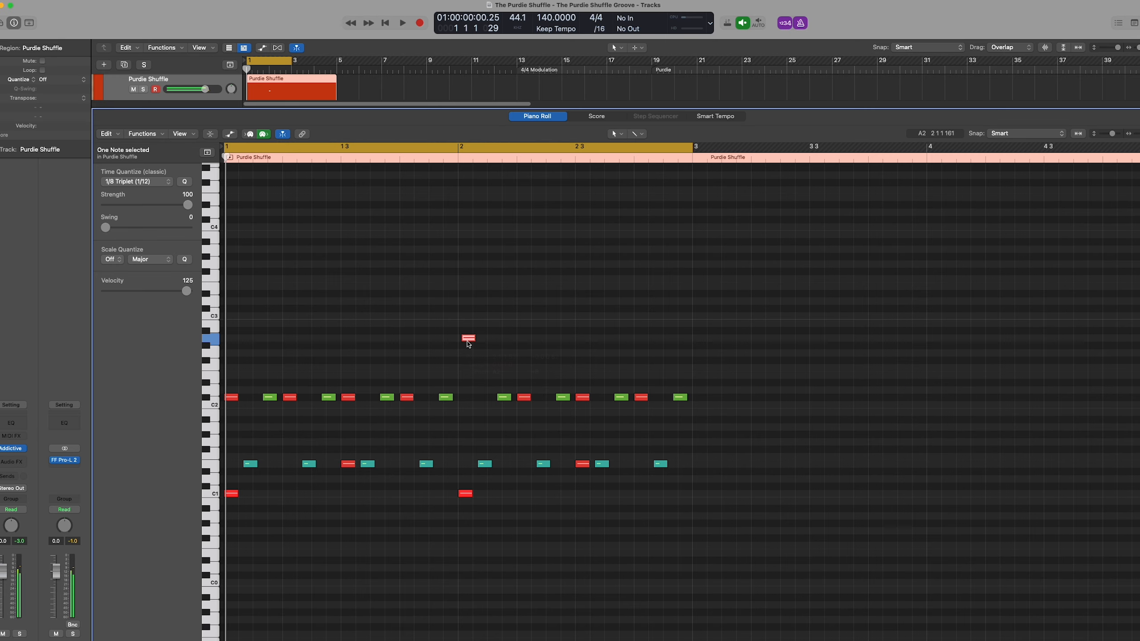
- Align the A2 crash note with the start of bar 2 and add quantized C1 kick notes before beat 3 of bar 1 and through bar 2
left_click_drag(468, 340, 454, 334)
key("t")
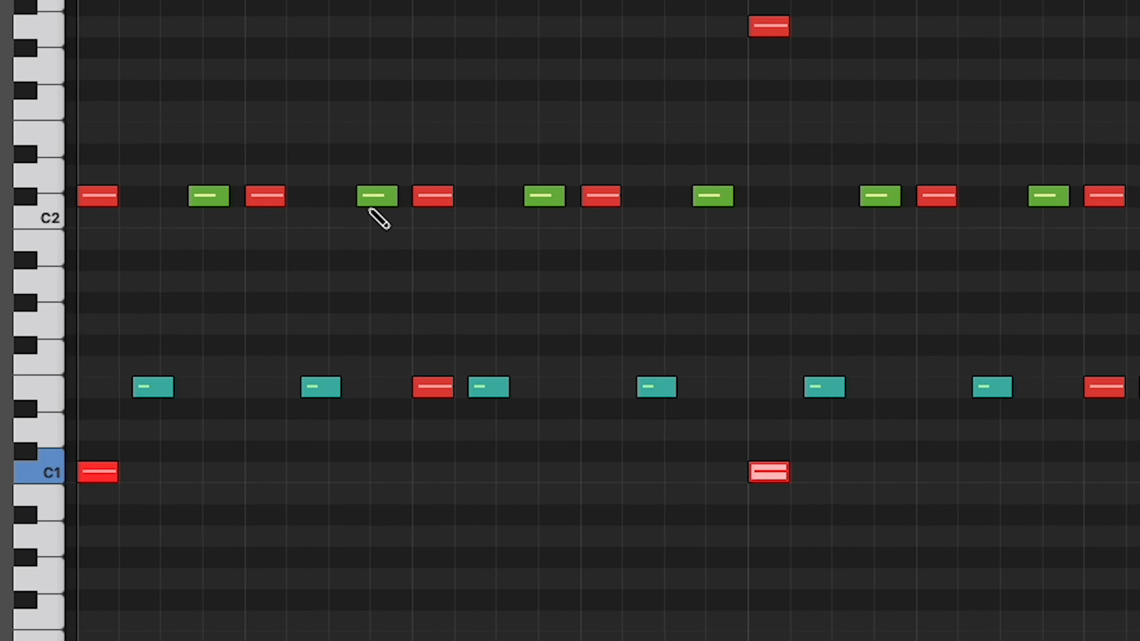
left_click(395, 492)
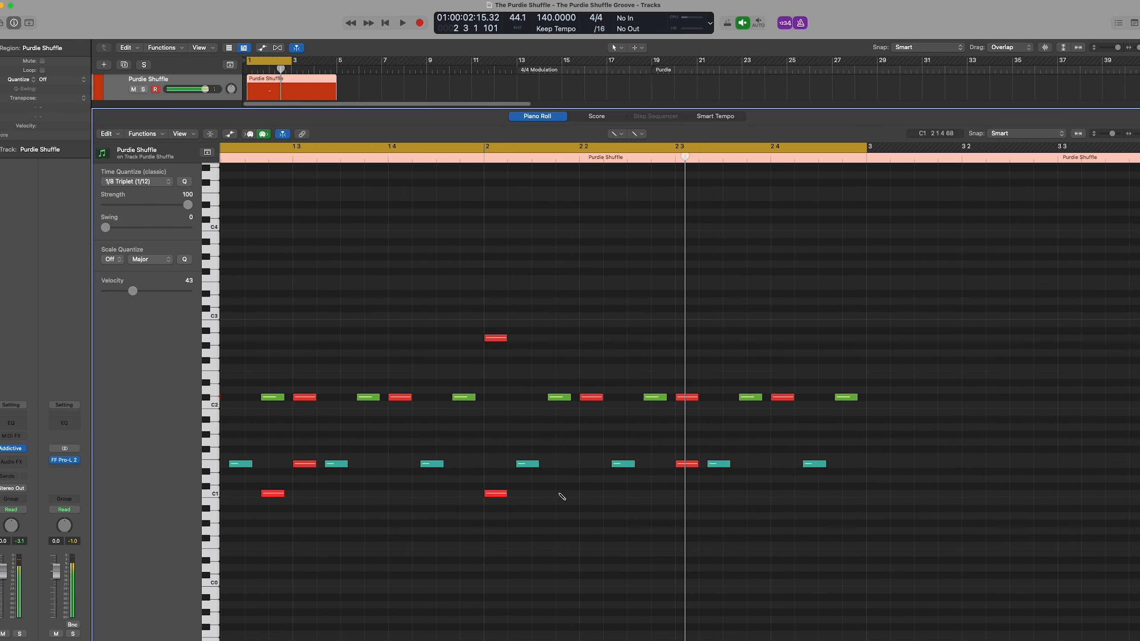
left_click(560, 494)
left_click(660, 494)
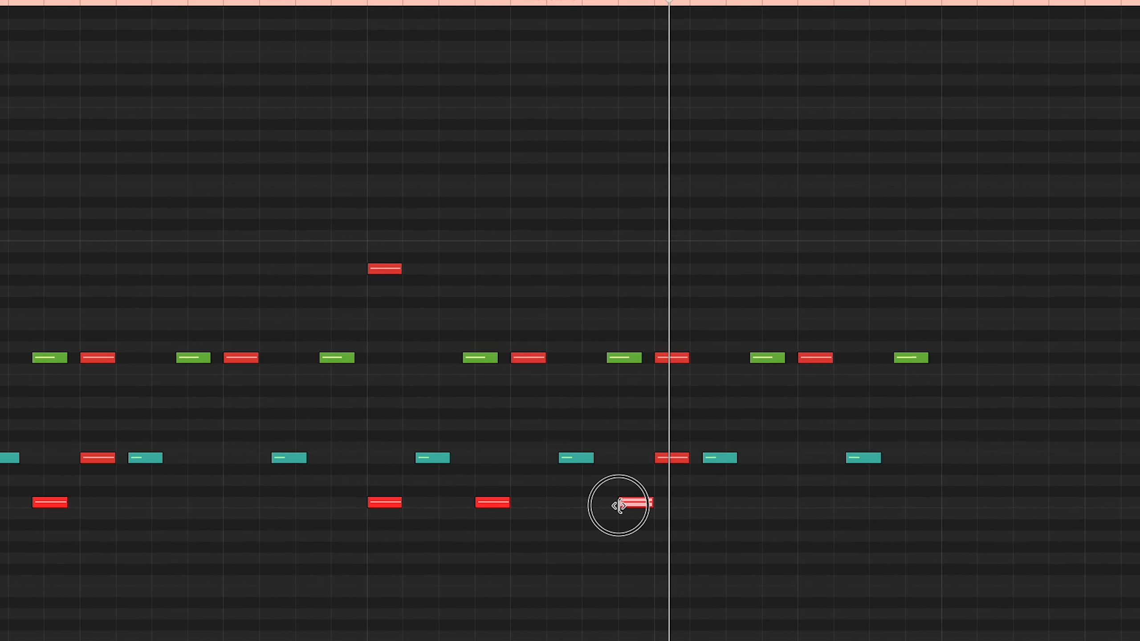
left_click(792, 503)
left_click(823, 502)
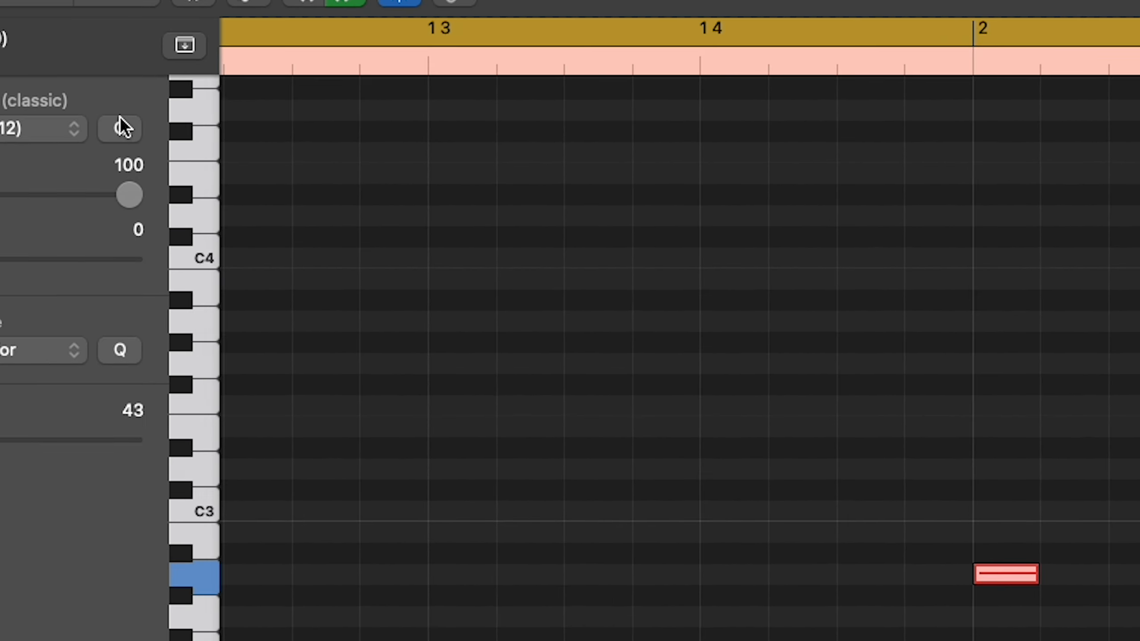
left_click(114, 346)
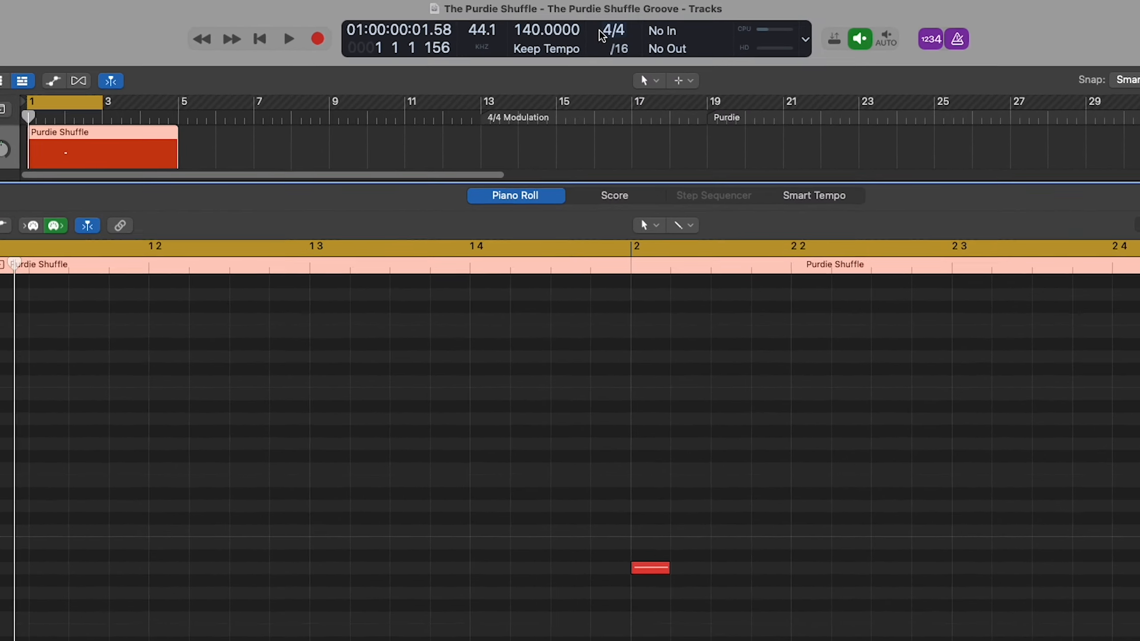
- Change the project time signature to 3/4
left_click(601, 32)
left_click(606, 14)
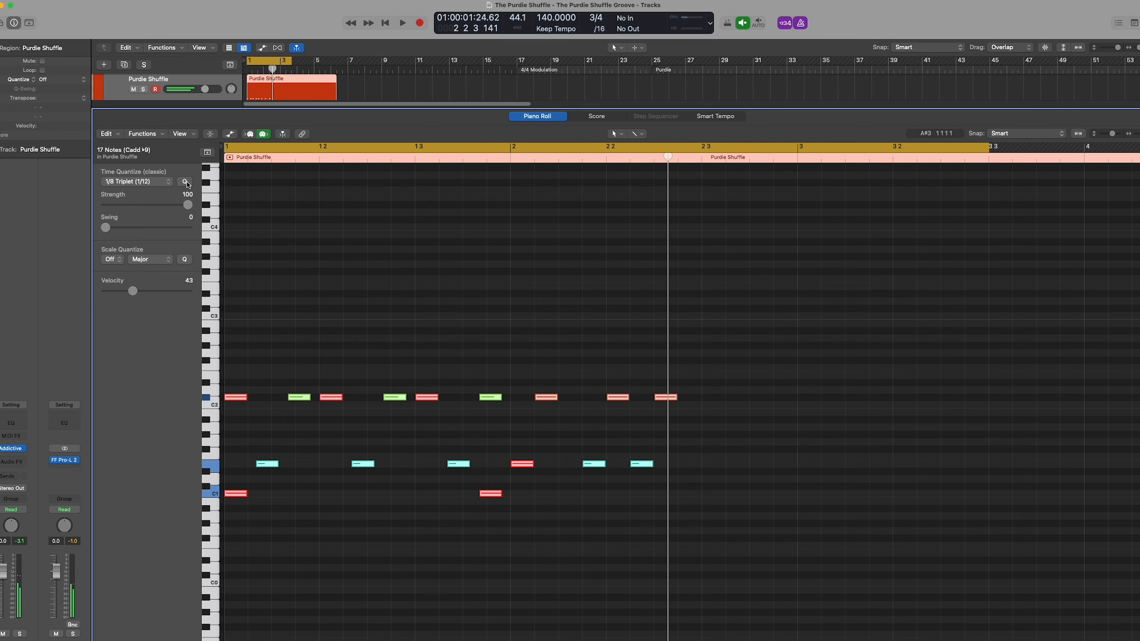
- Fill out the end of bar 2 with the missing hi-hat and ghost snare notes and delete the extra hi-hat at bar 3
key("t")
left_click(269, 229)
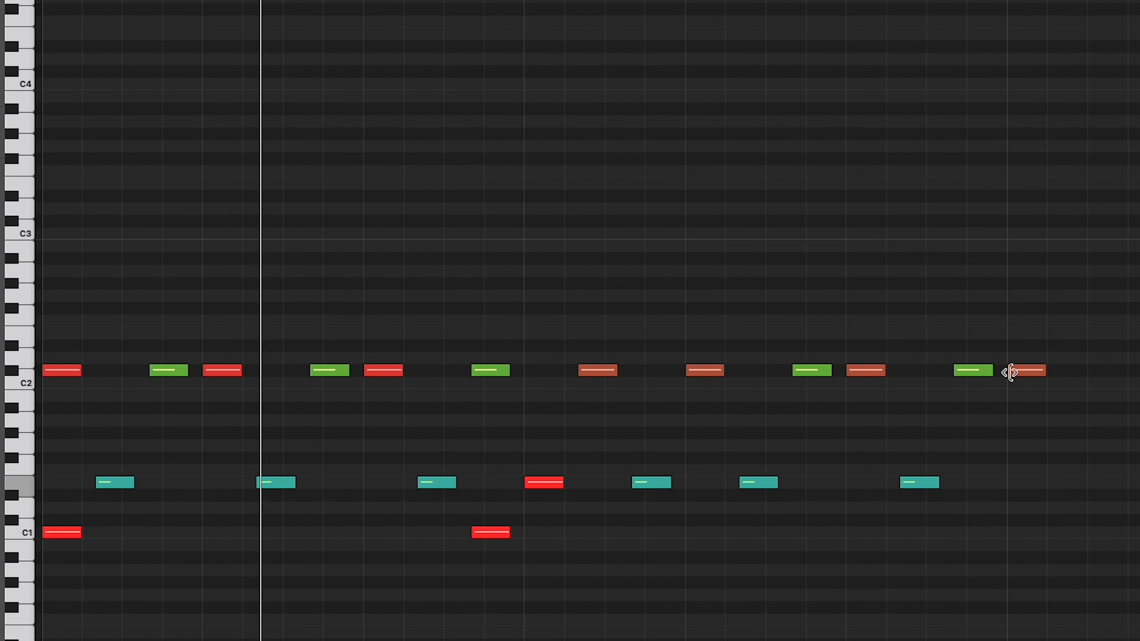
left_click(1026, 371)
key("t")
left_click(1019, 369)
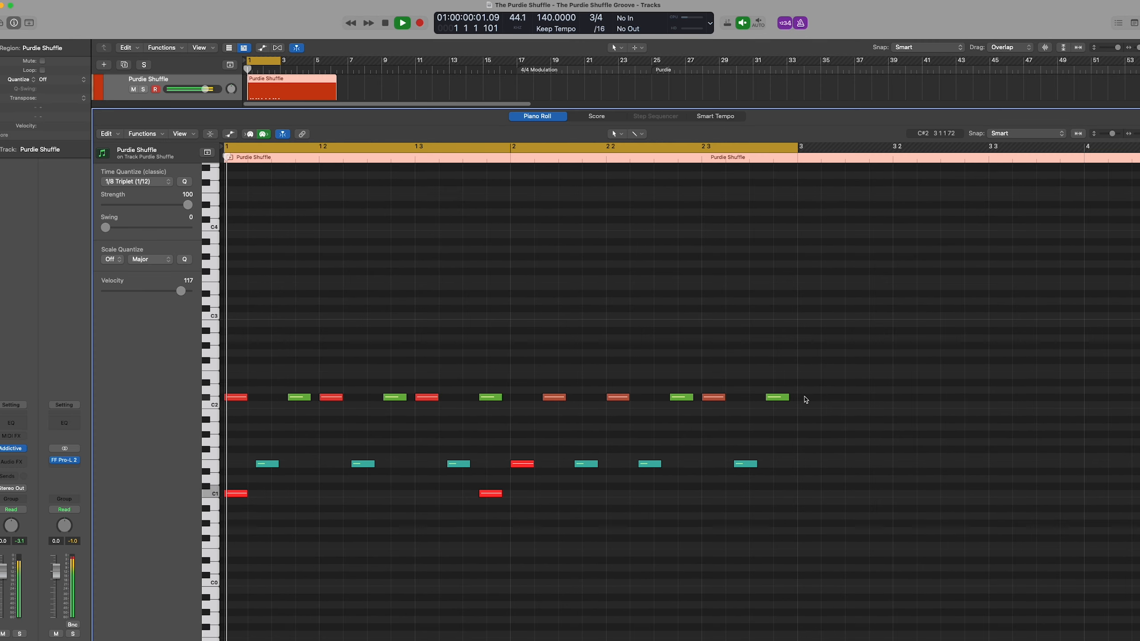
- Copy the C1 kick note from the end of bar 1 to 2 1 2 81
key("t")
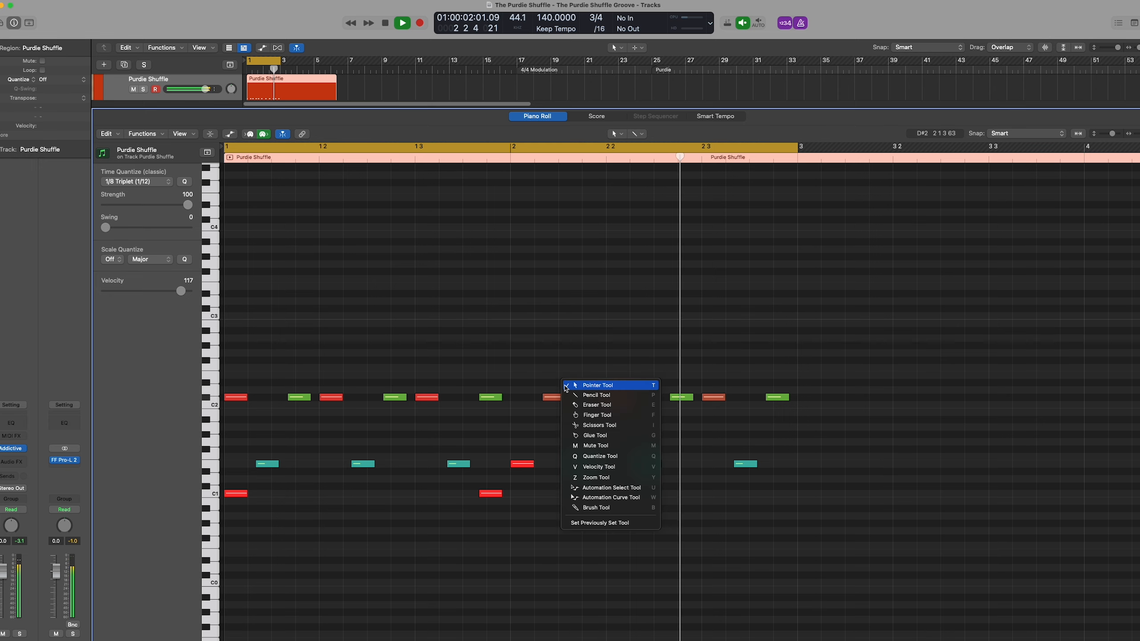
key("p")
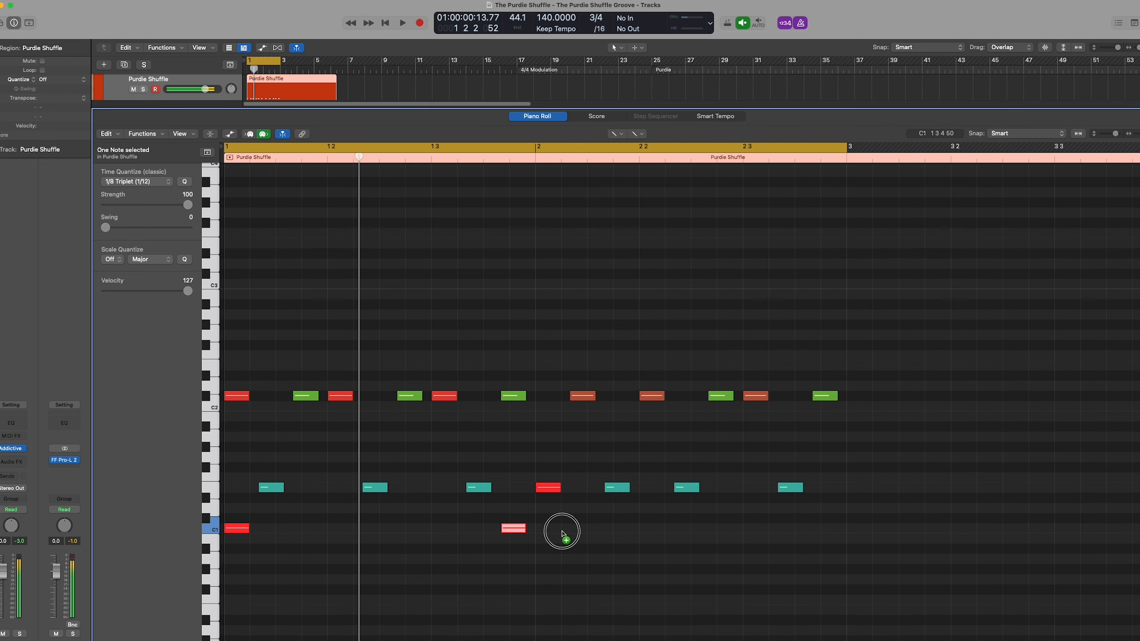
left_click_drag(563, 534, 581, 534)
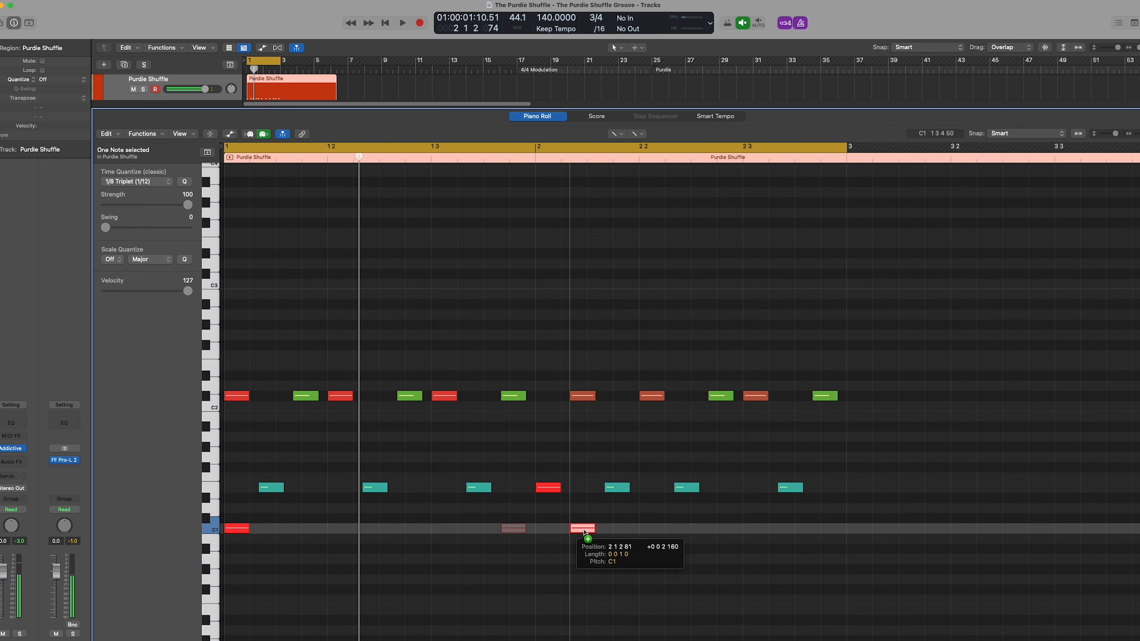
- Move the hi-hat above the new kick up to A2, copy a soft hi-hat to just before beat 2 of bar 2, and play back
key("t")
left_click_drag(582, 397, 581, 314)
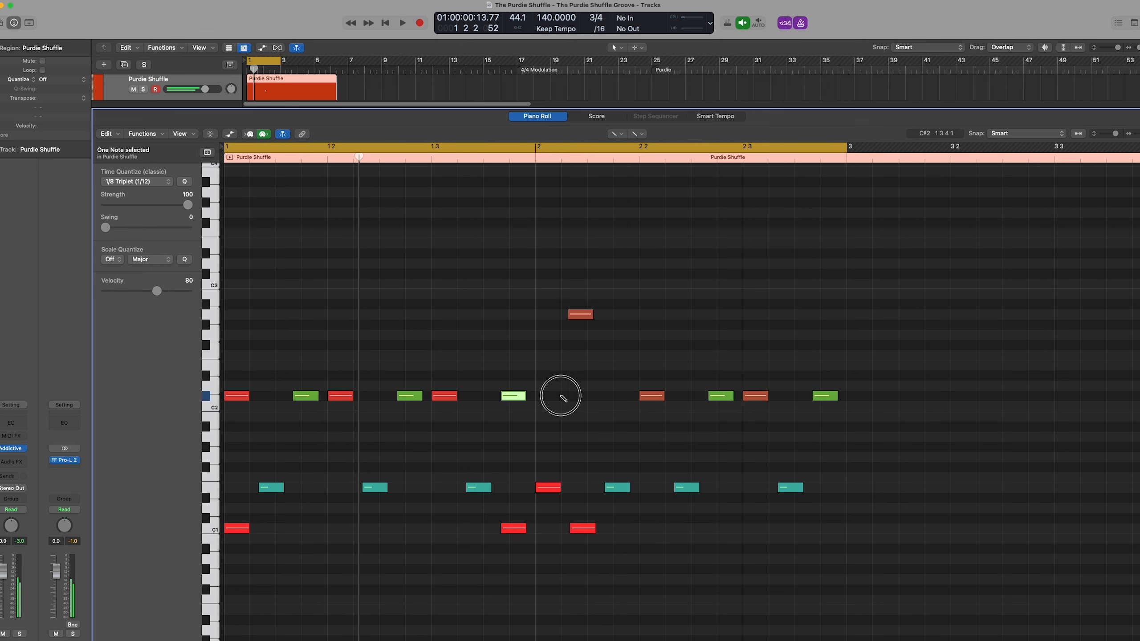
left_click_drag(513, 396, 615, 398)
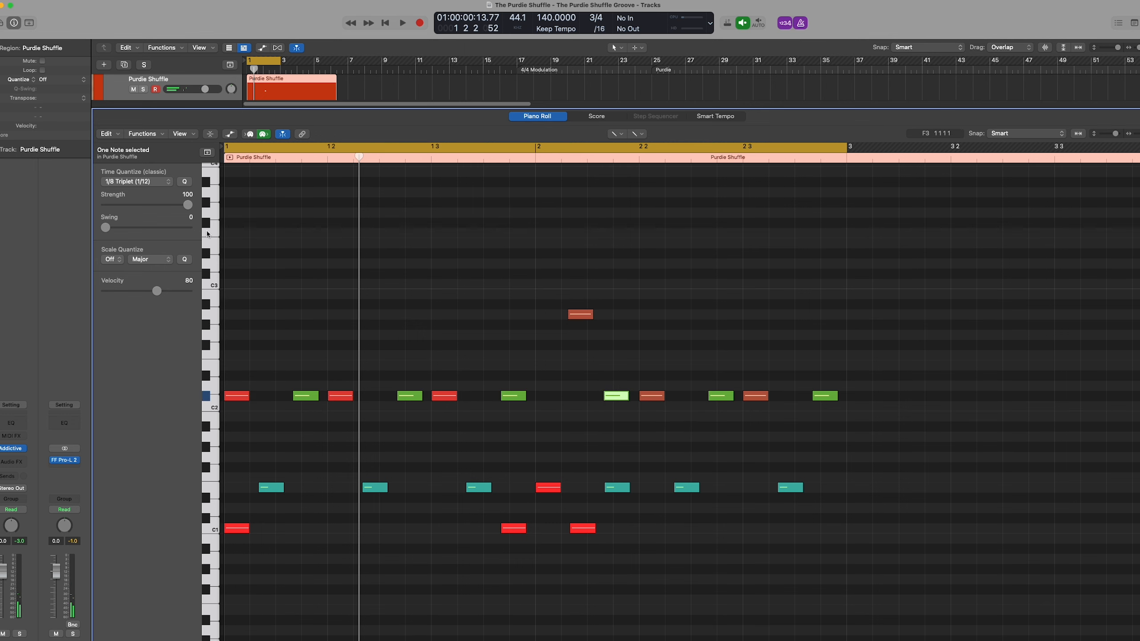
key("space")
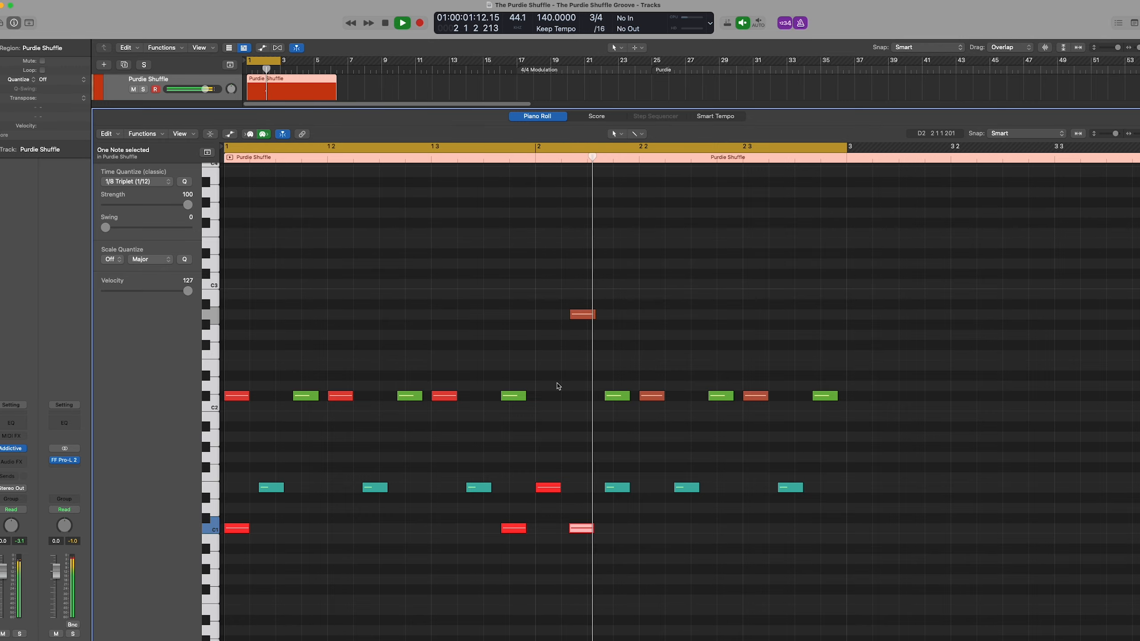
- Copy the last soft hi-hat to just before bar 3, shorten both closing hi-hats, and play back the groove
key("t")
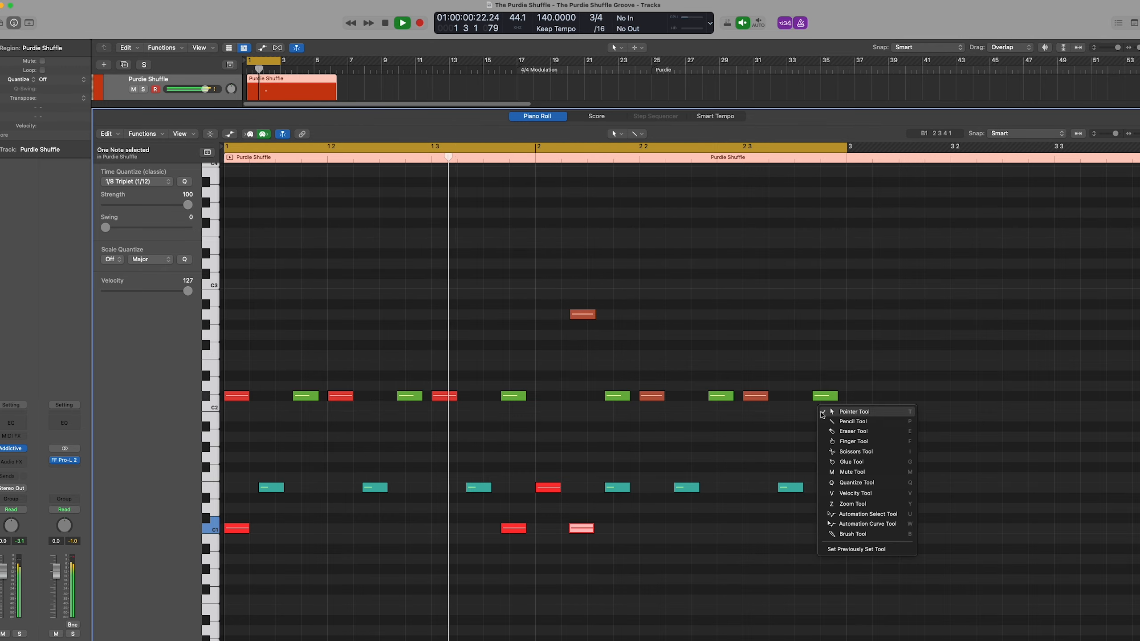
key("t")
left_click_drag(826, 396, 846, 396)
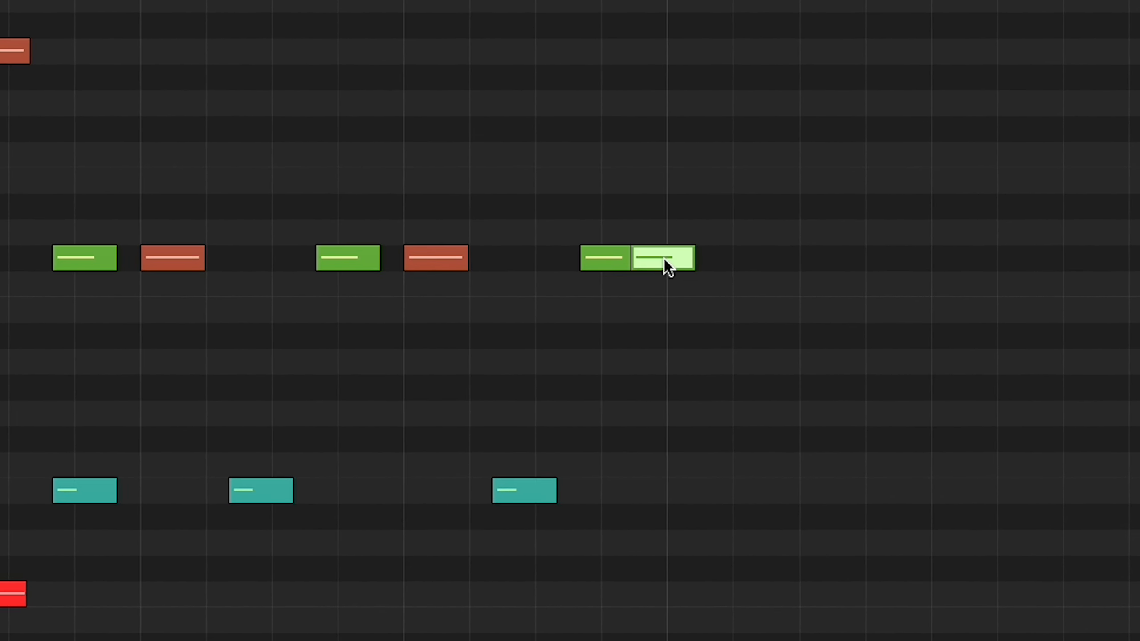
left_click_drag(560, 232, 559, 232)
left_click_drag(695, 258, 653, 265)
key("space")
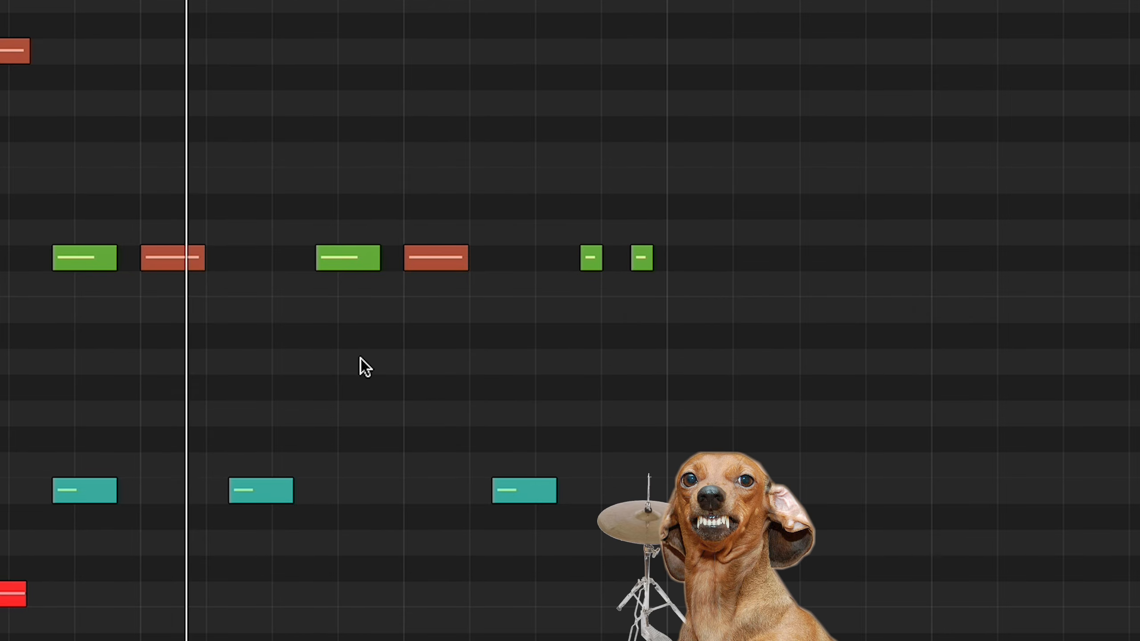